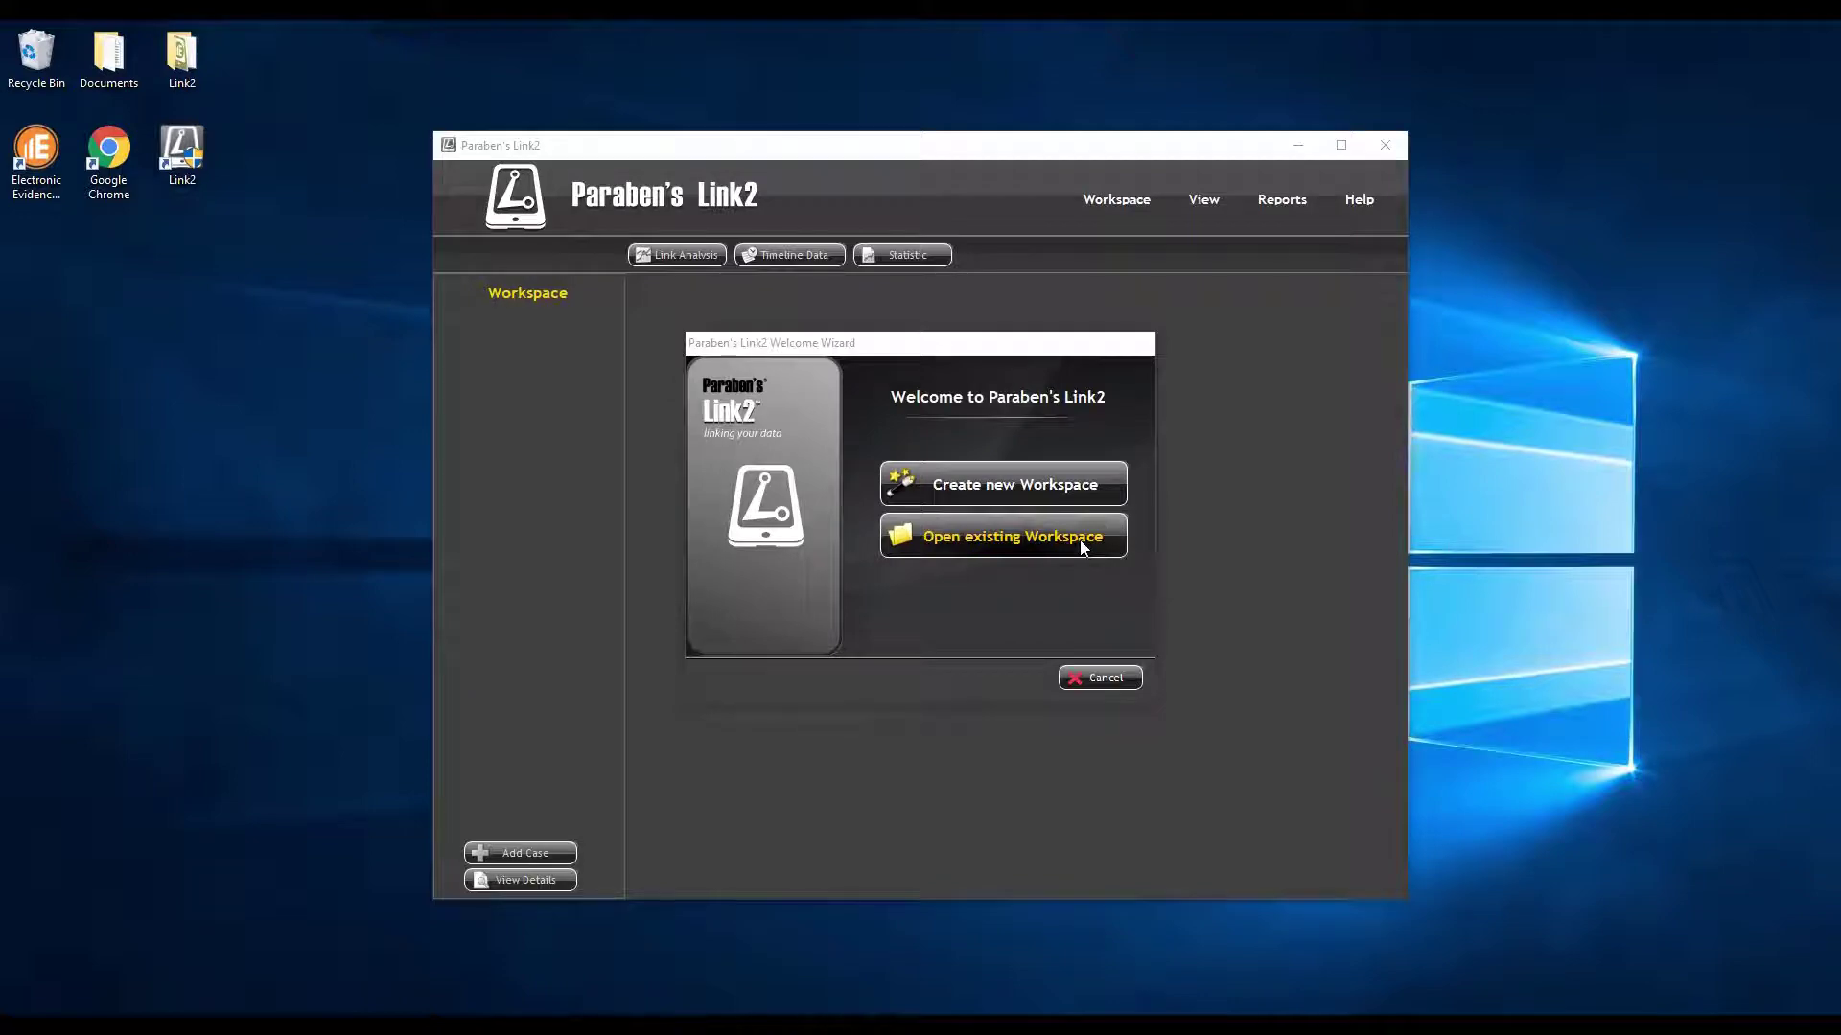
Load the sample.ws workspace and maximize the Link2 window
{"action": "left_click", "coordinate": [1081, 546]}
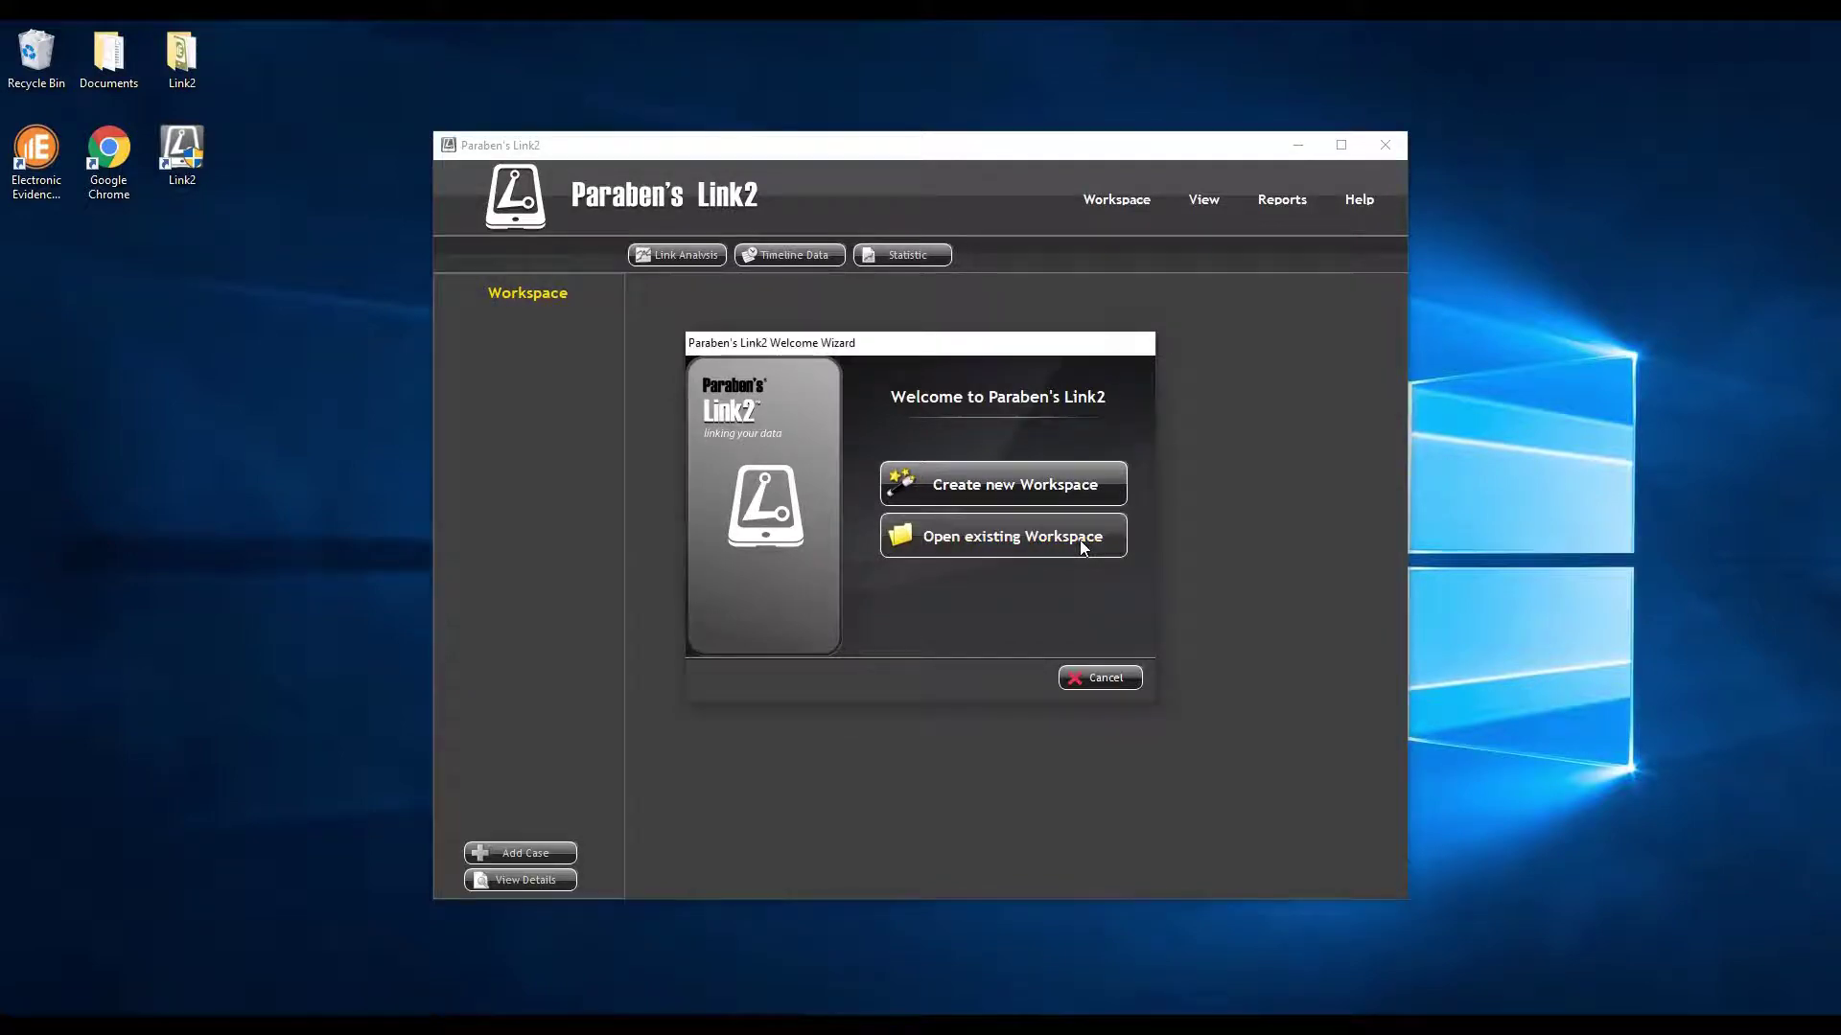
{"action": "left_click", "coordinate": [1081, 546]}
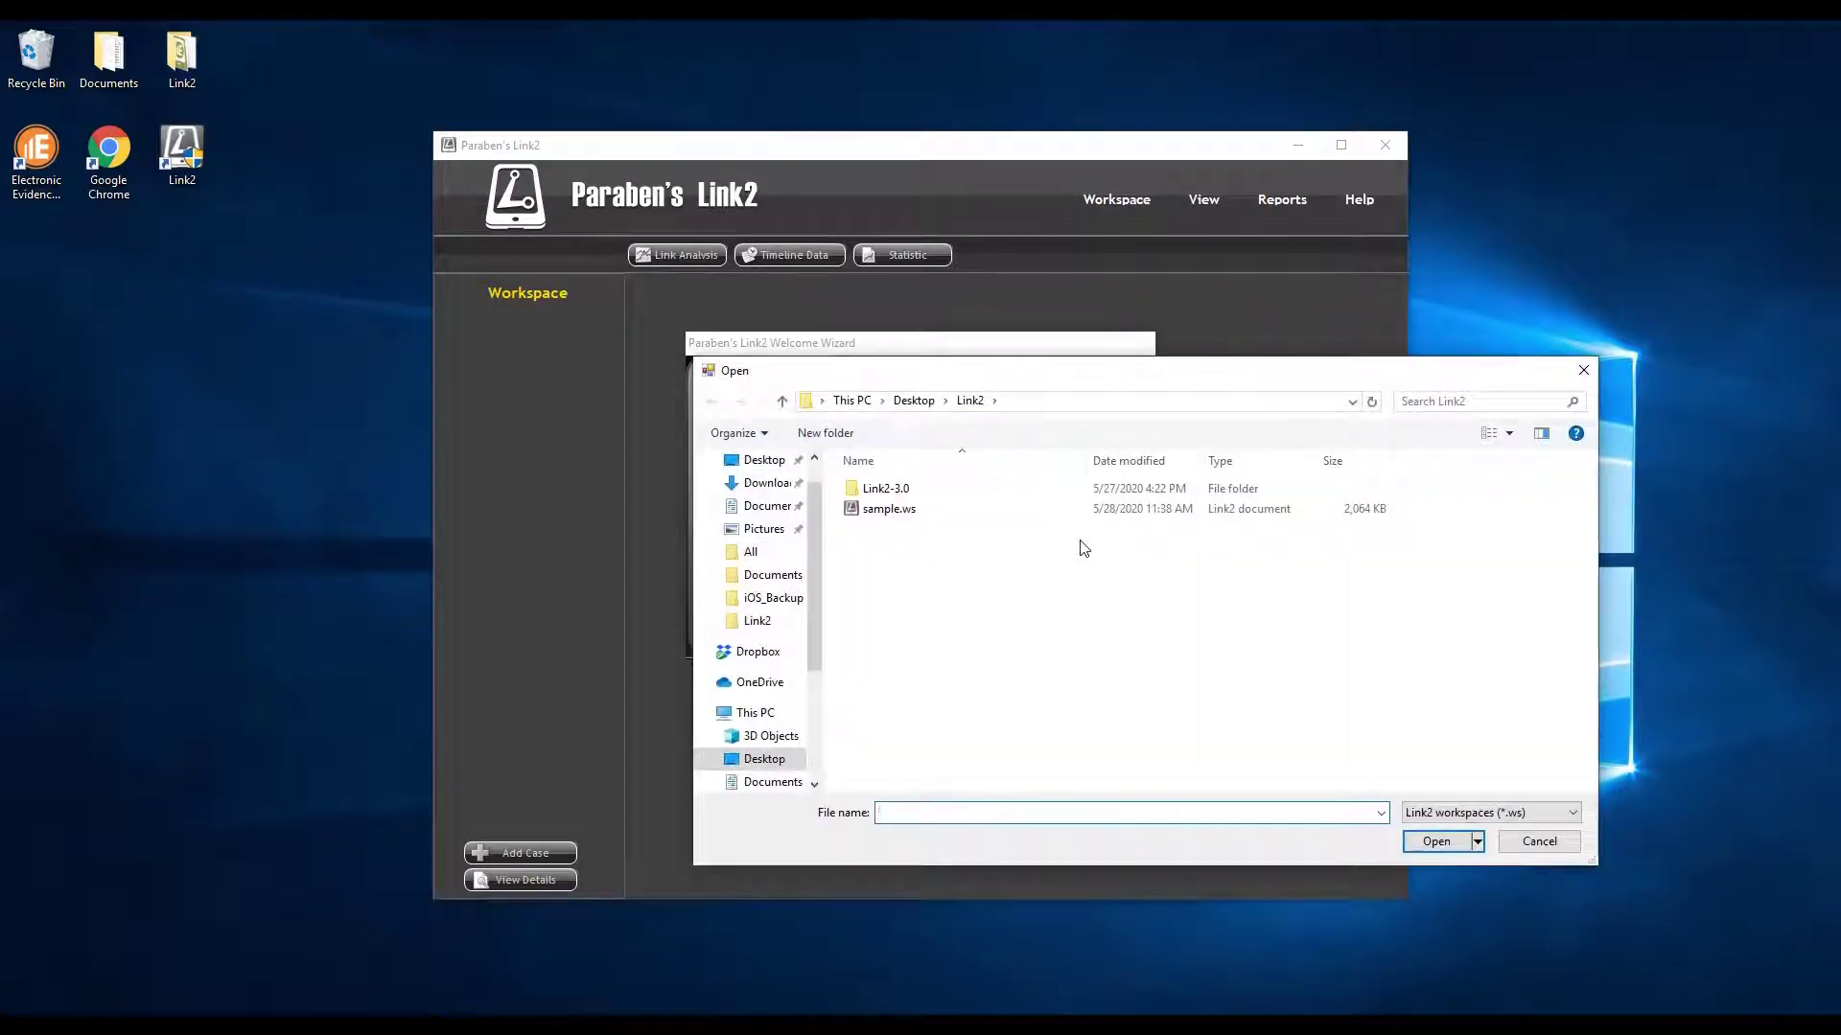
{"action": "left_click", "coordinate": [907, 516]}
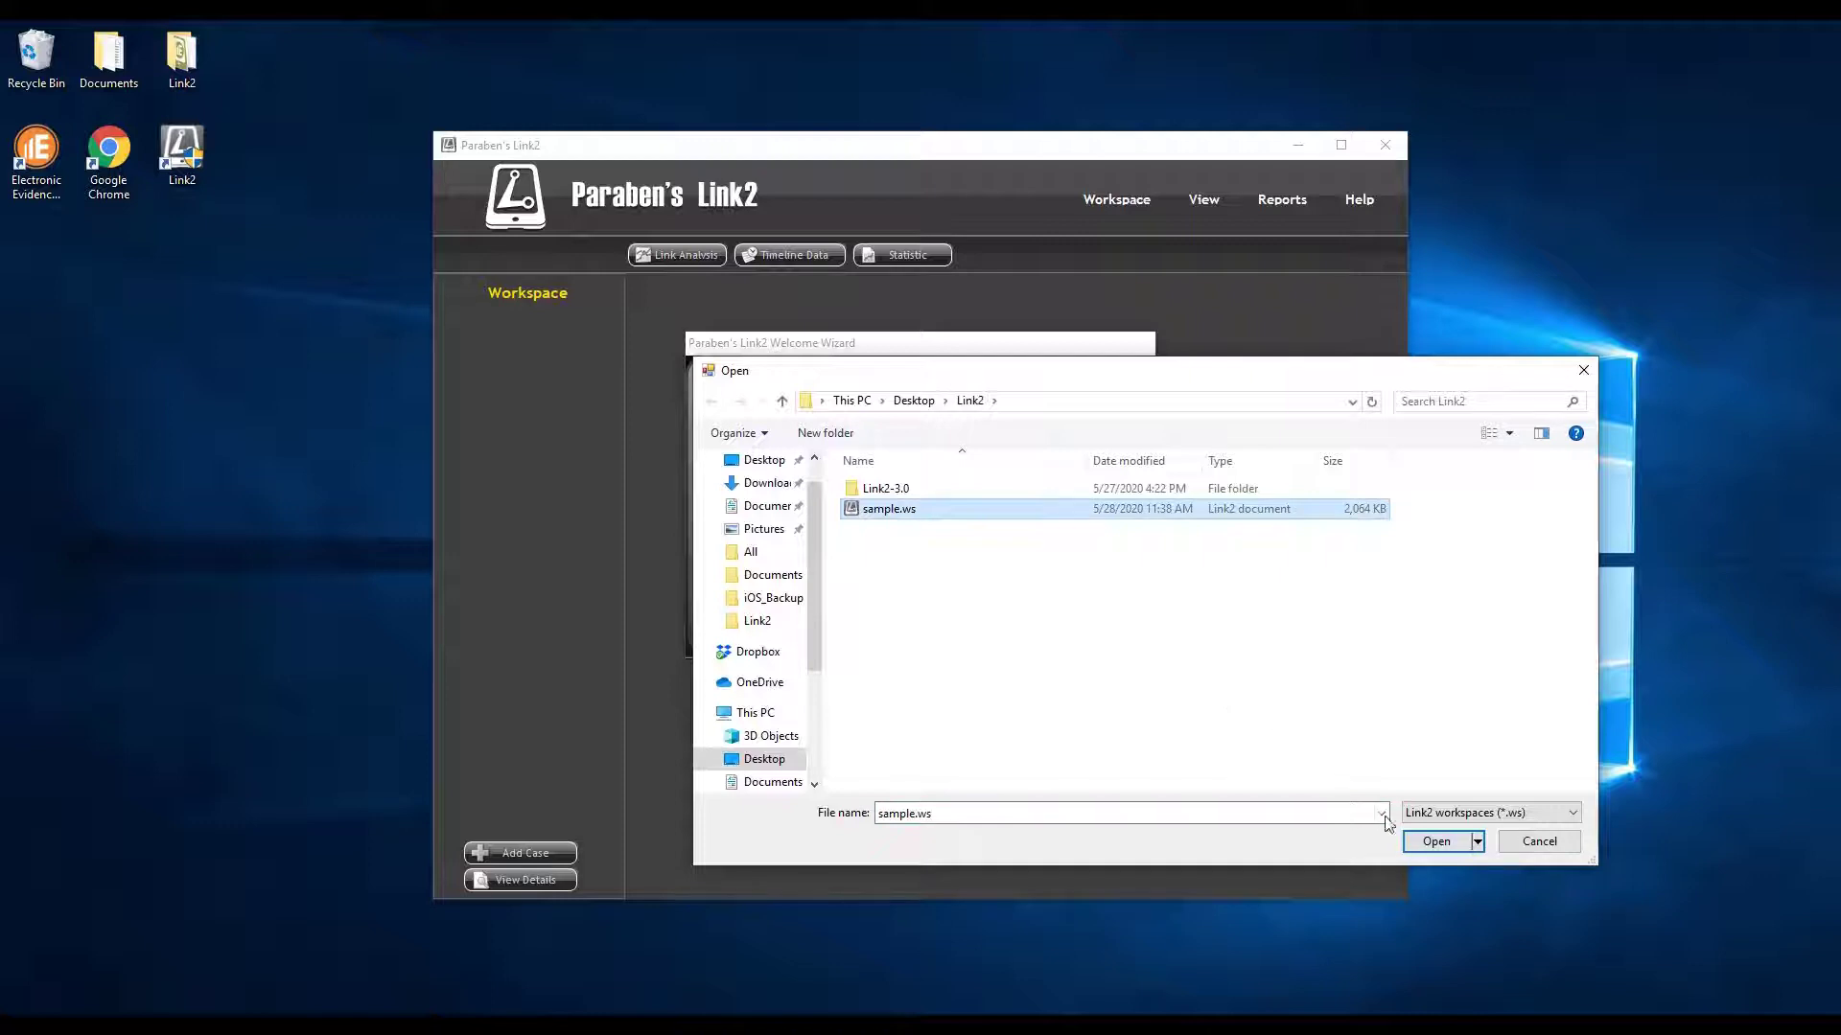
{"action": "left_click", "coordinate": [1432, 840]}
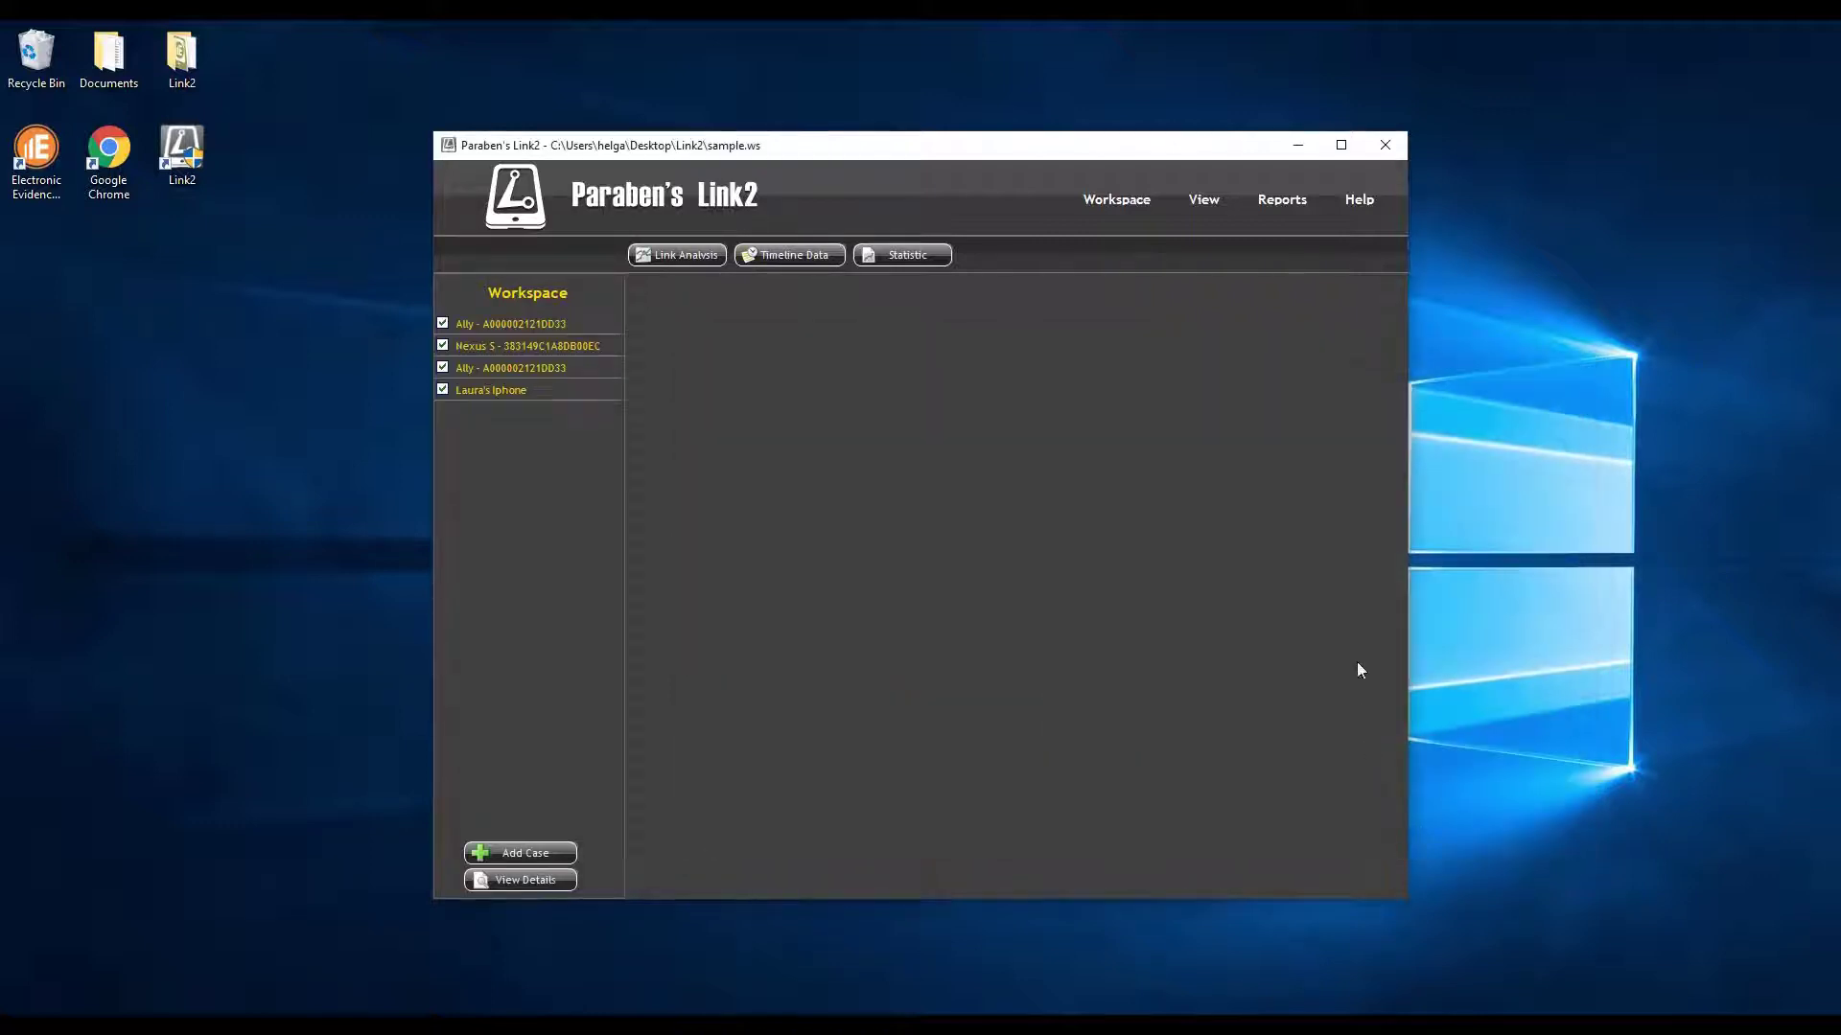
{"action": "left_click", "coordinate": [1342, 146]}
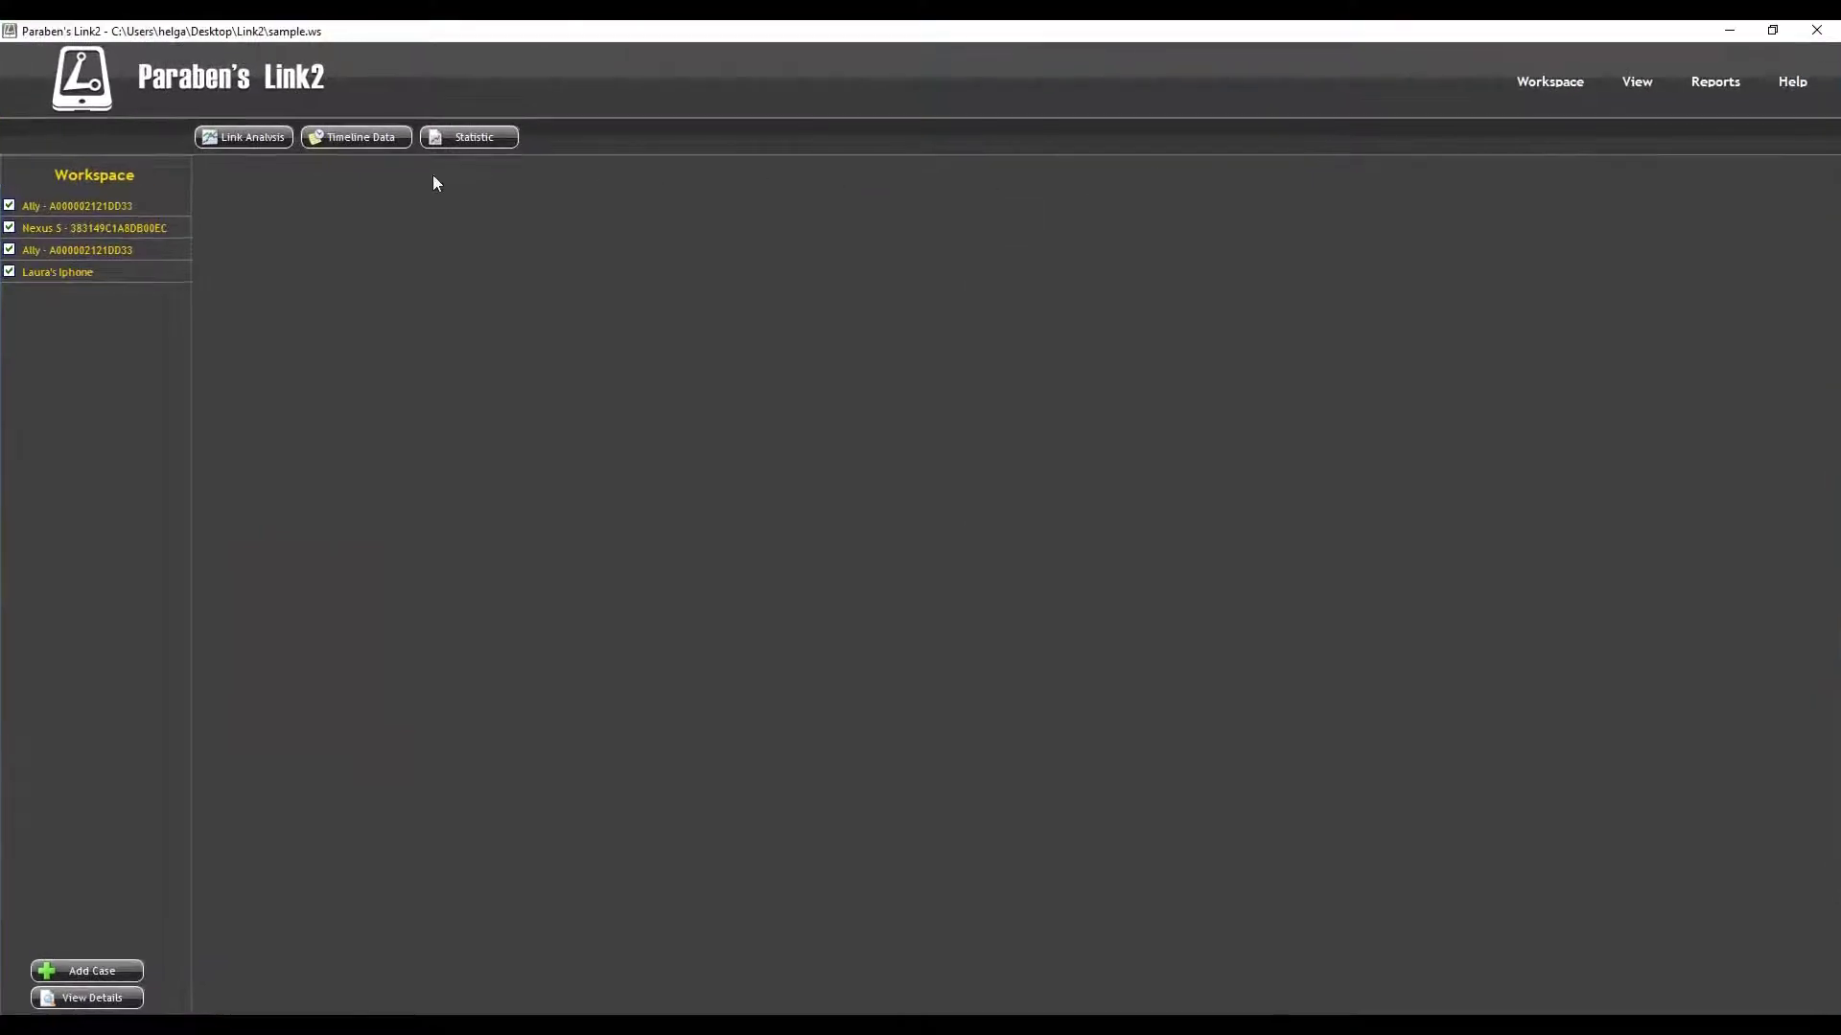
{"action": "left_click", "coordinate": [271, 139]}
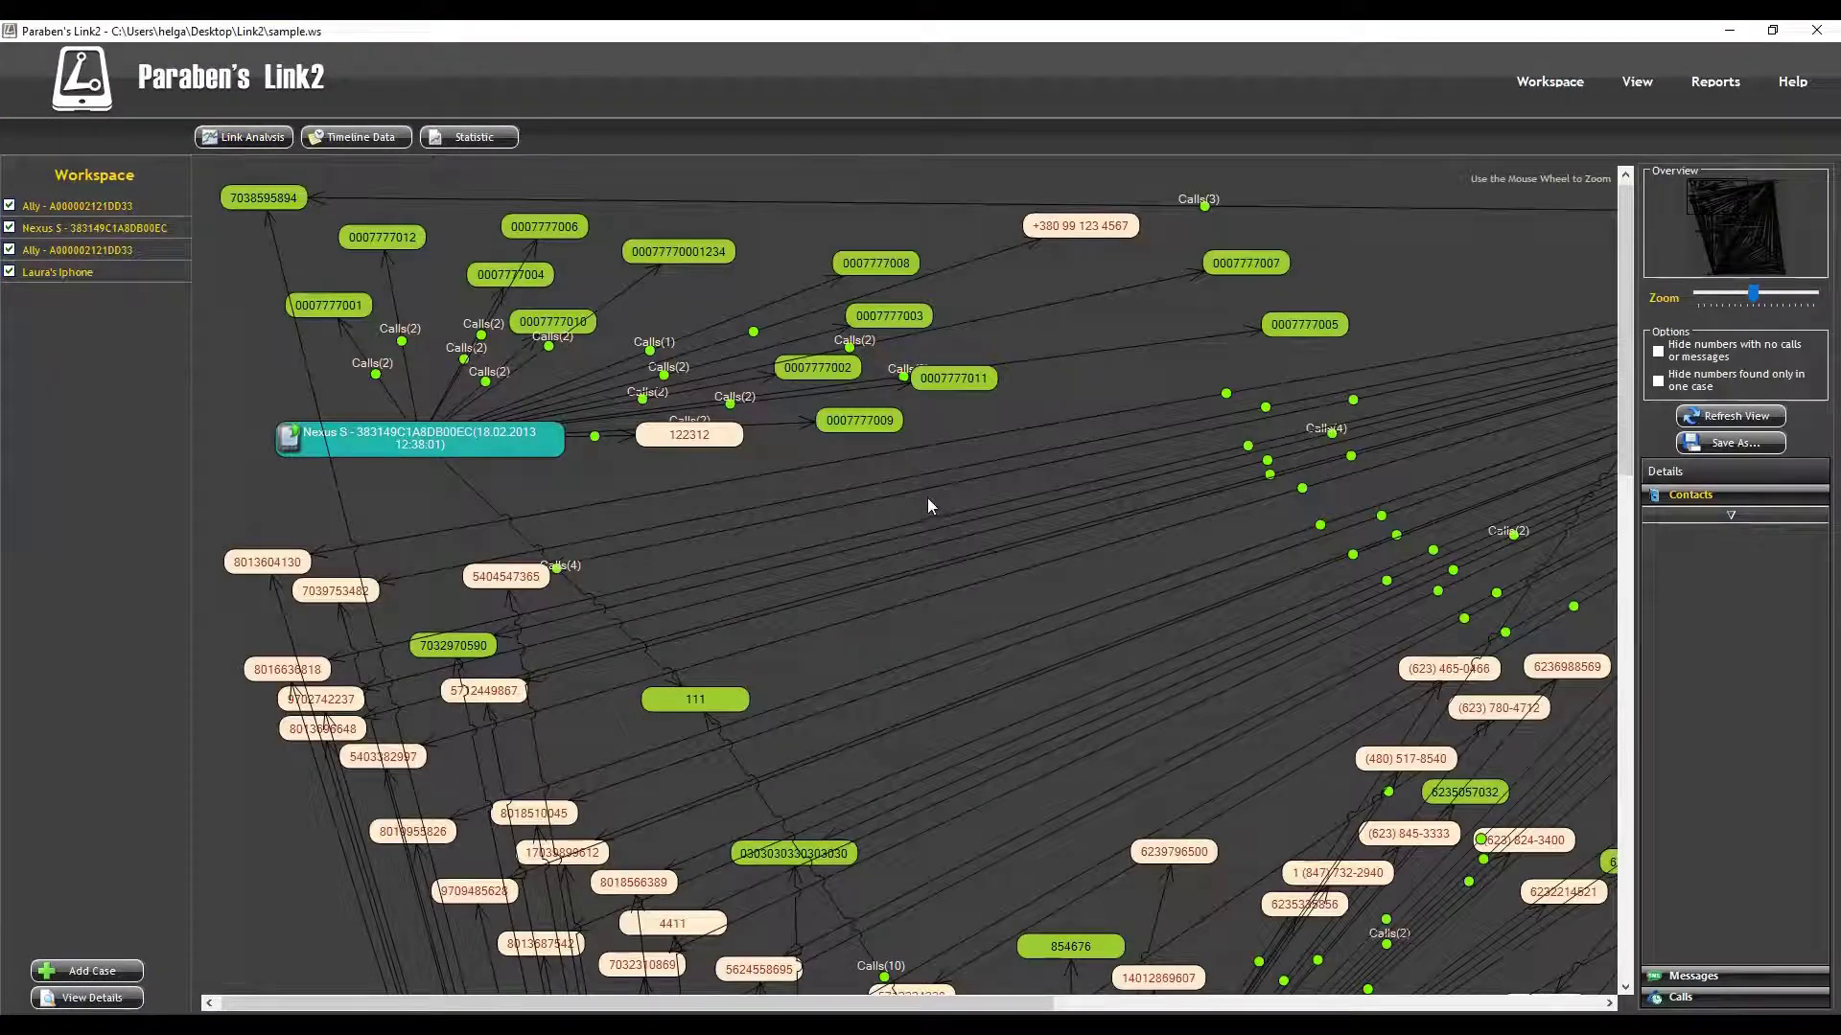
Zoom the Link Analysis graph in so labels are legible and pan to its lower part
{"action": "scroll", "coordinate": [927, 505], "scroll_direction": "down", "scroll_amount": 5}
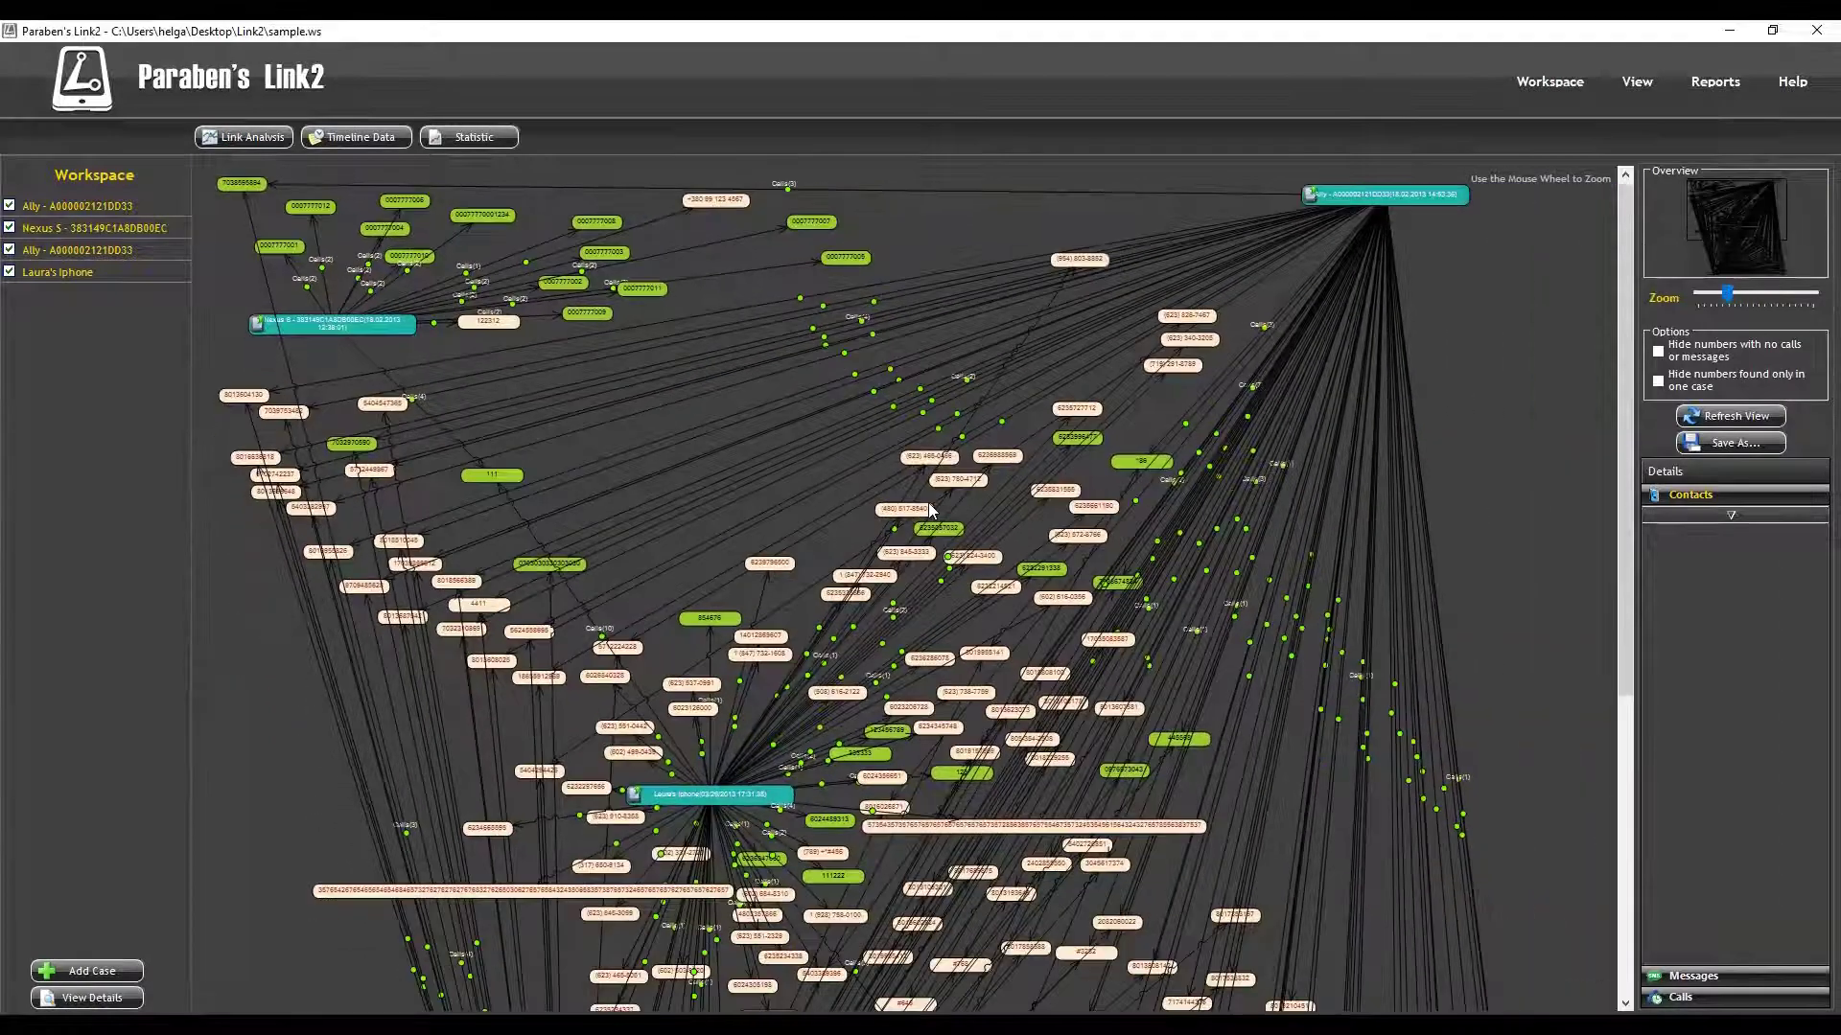
{"action": "scroll", "coordinate": [928, 508], "scroll_direction": "down", "scroll_amount": 5}
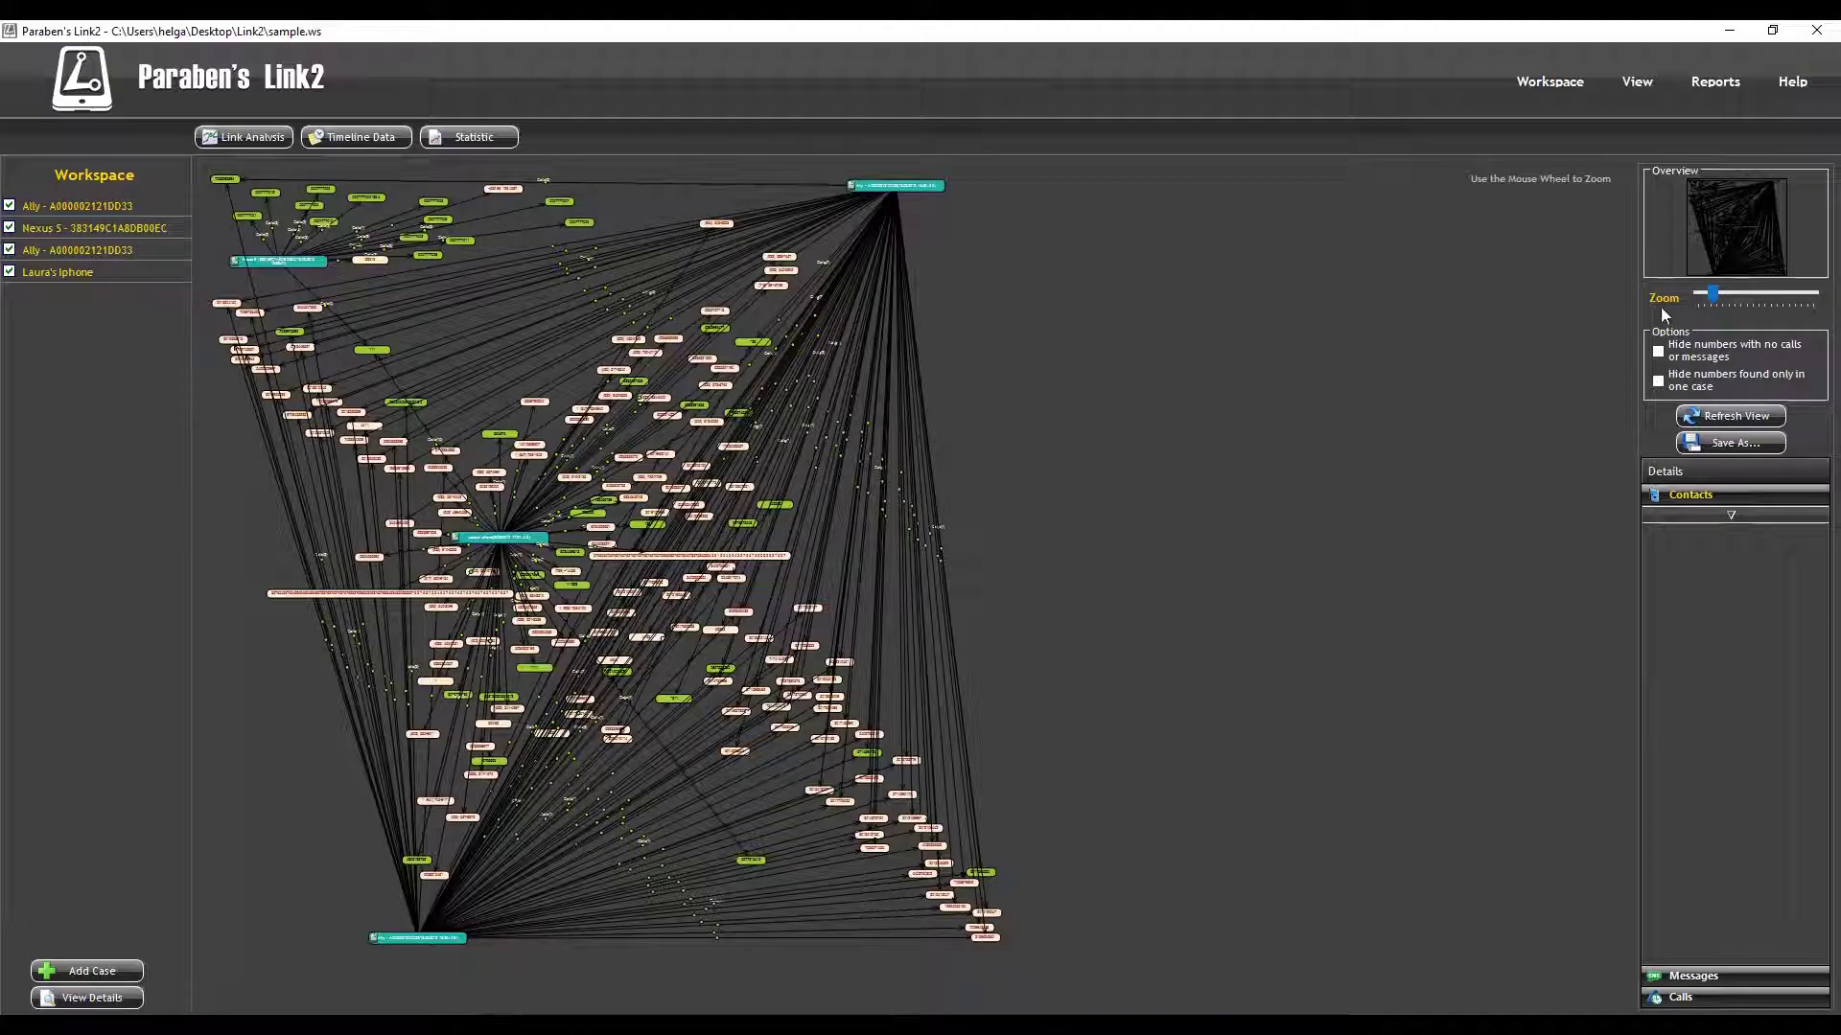
{"action": "left_click_drag", "start_coordinate": [1712, 294], "coordinate": [1735, 295]}
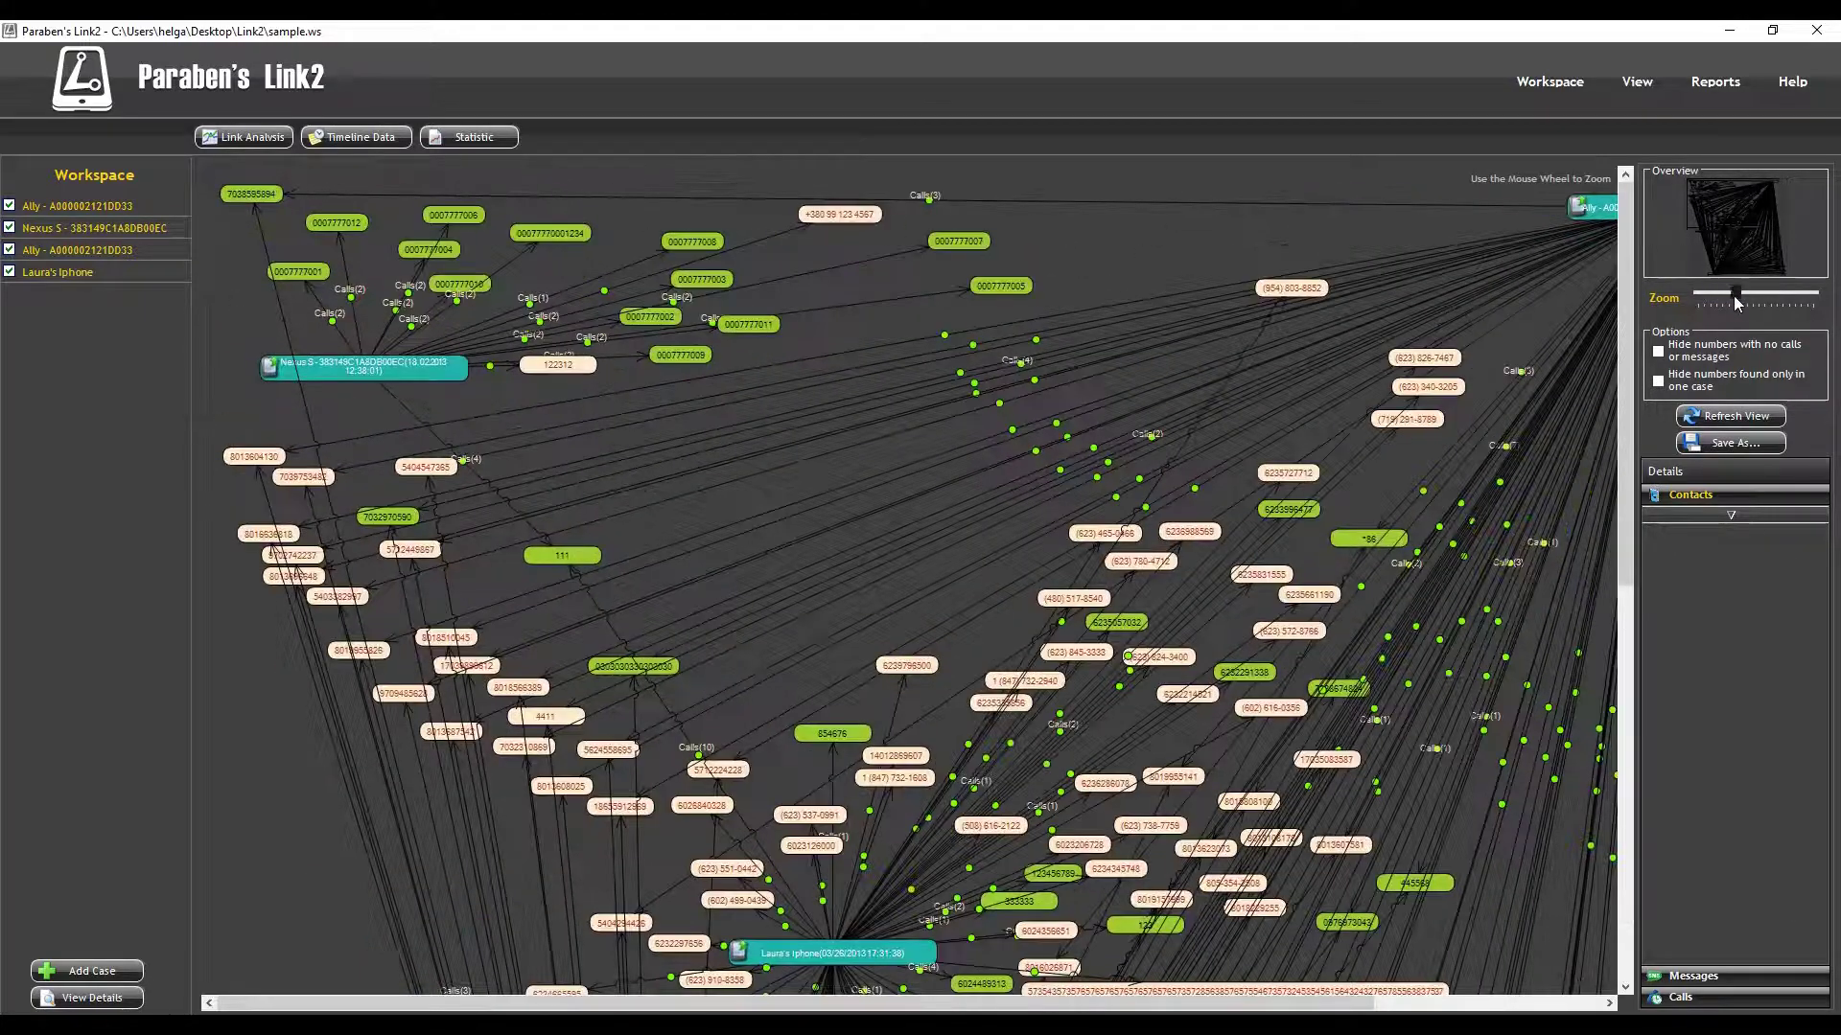
{"action": "left_click_drag", "start_coordinate": [1734, 222], "coordinate": [1712, 303]}
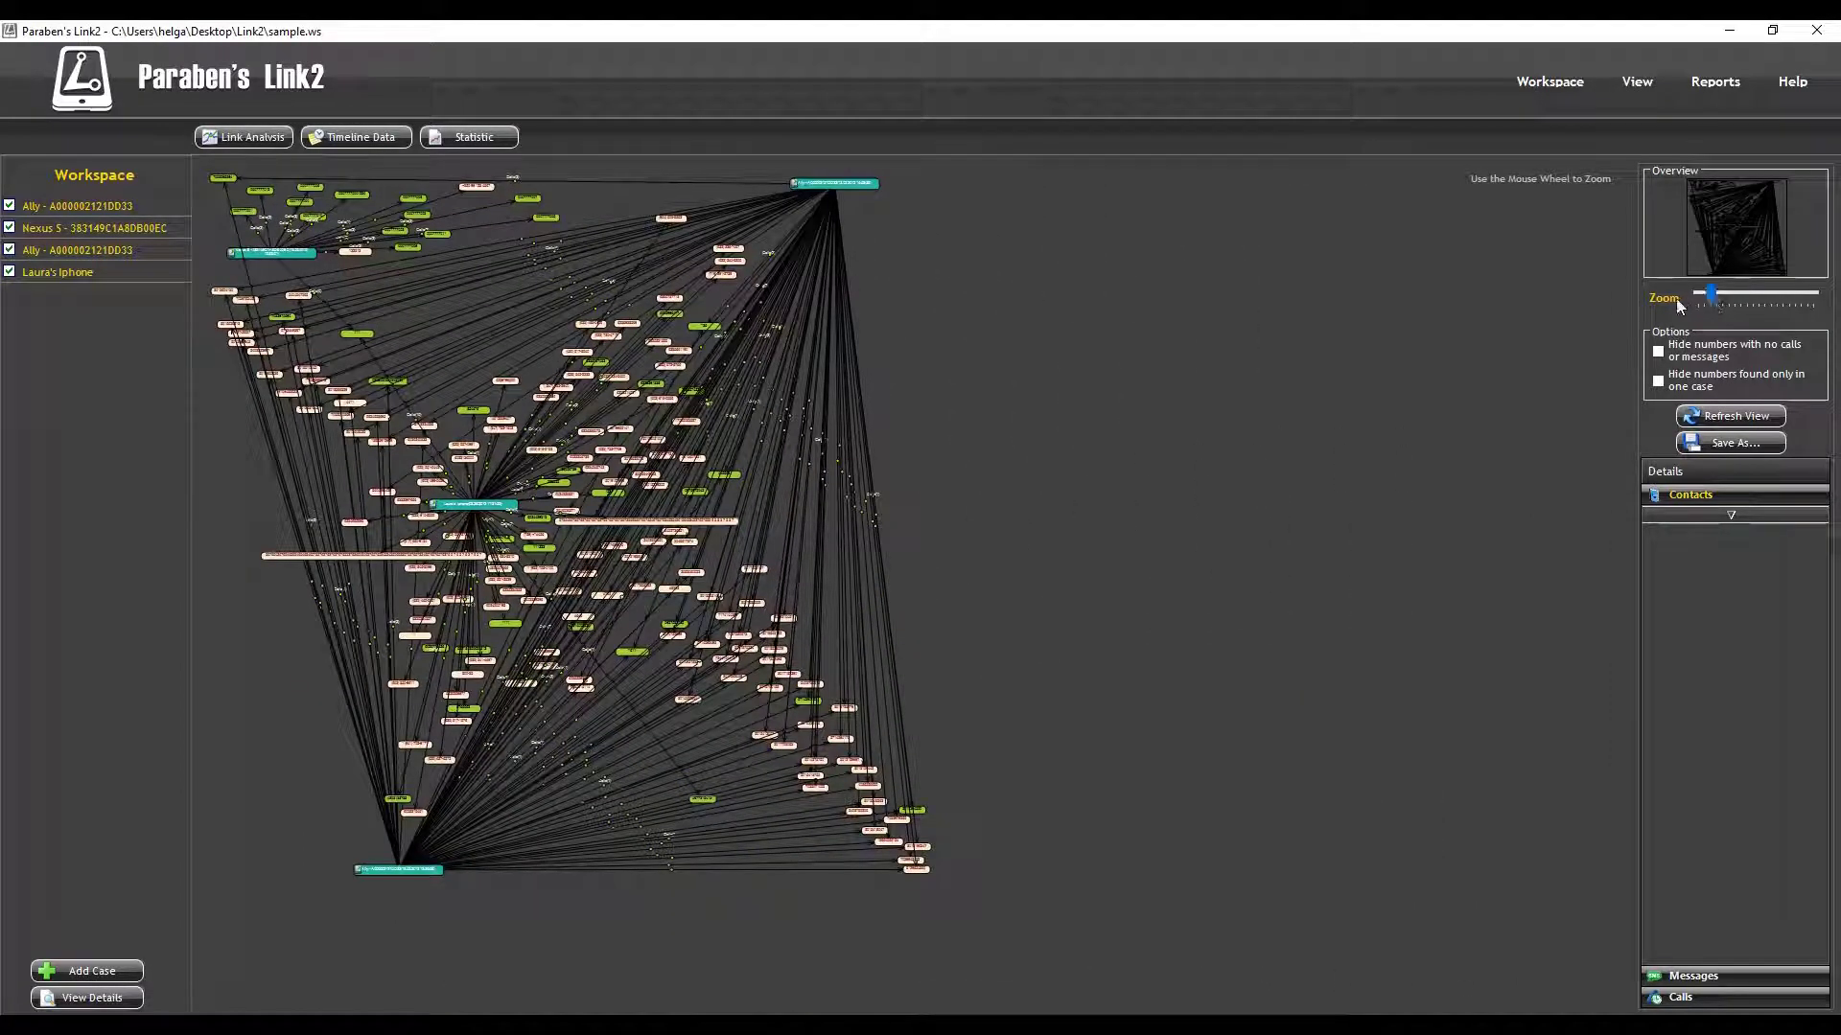
Exclude the third device case from the graph after trying out the first two cases
{"action": "left_click", "coordinate": [9, 206]}
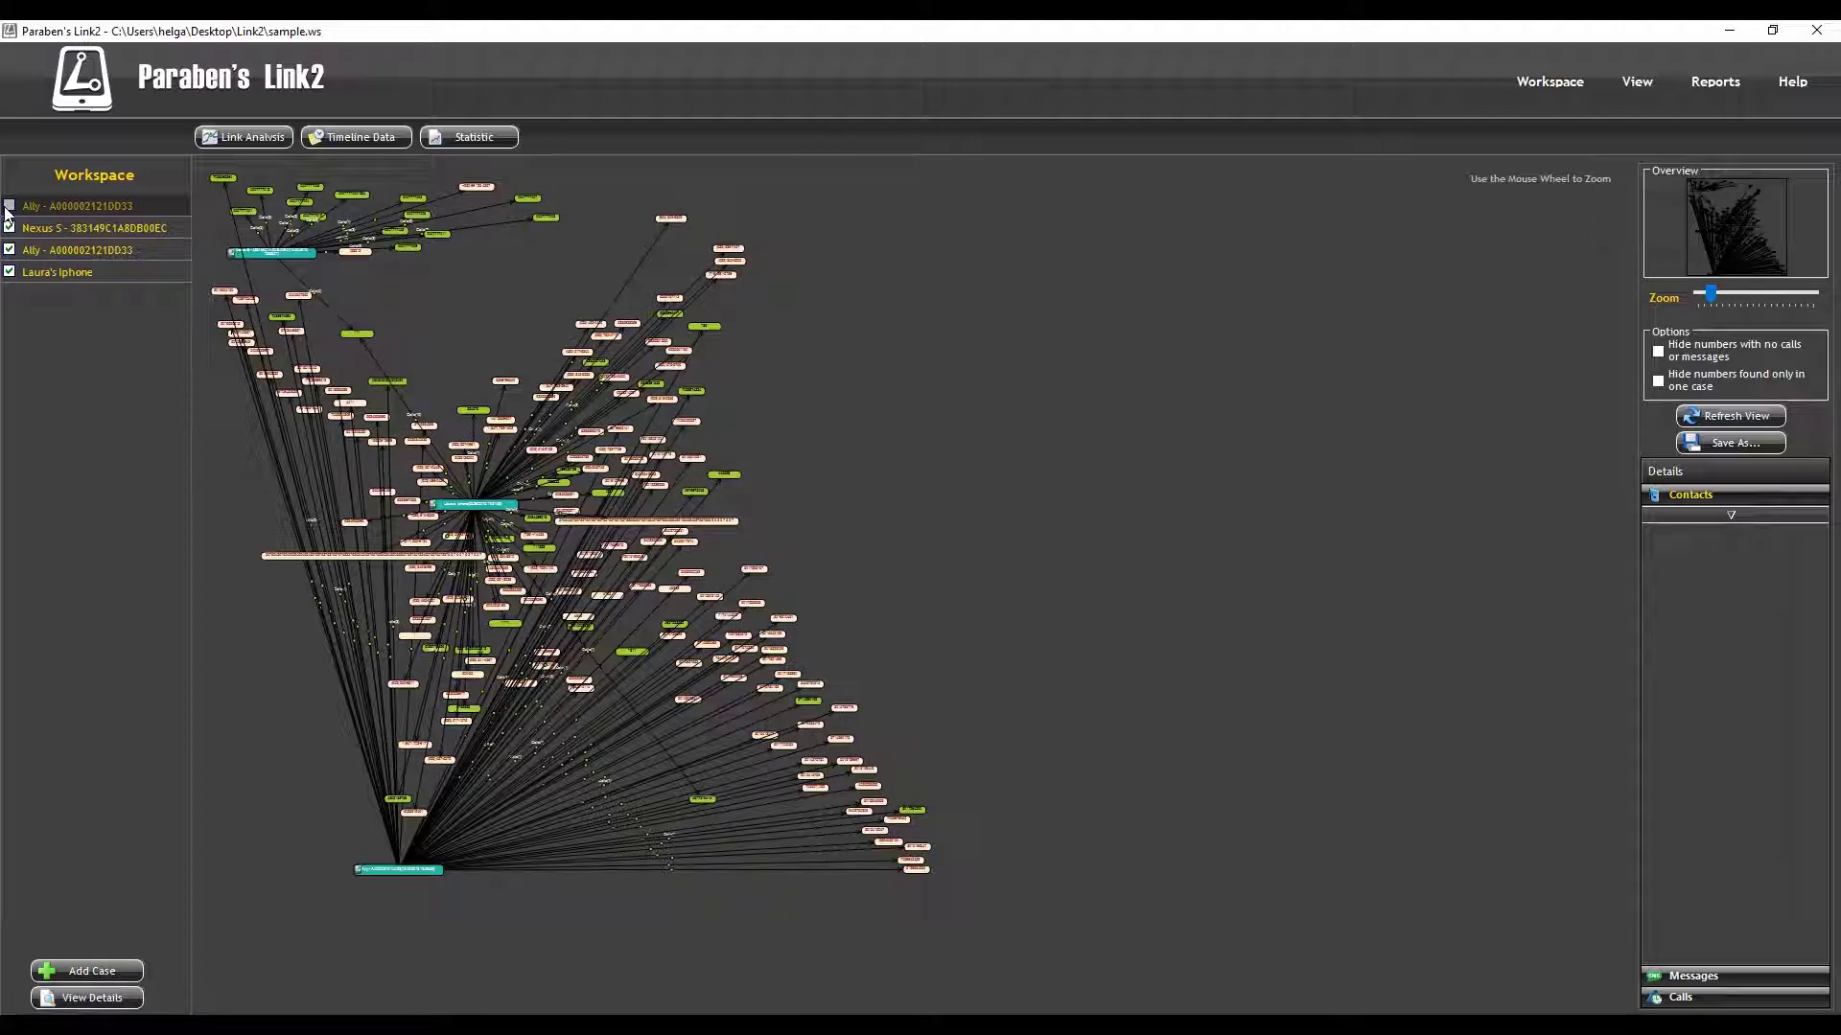
{"action": "left_click", "coordinate": [9, 207]}
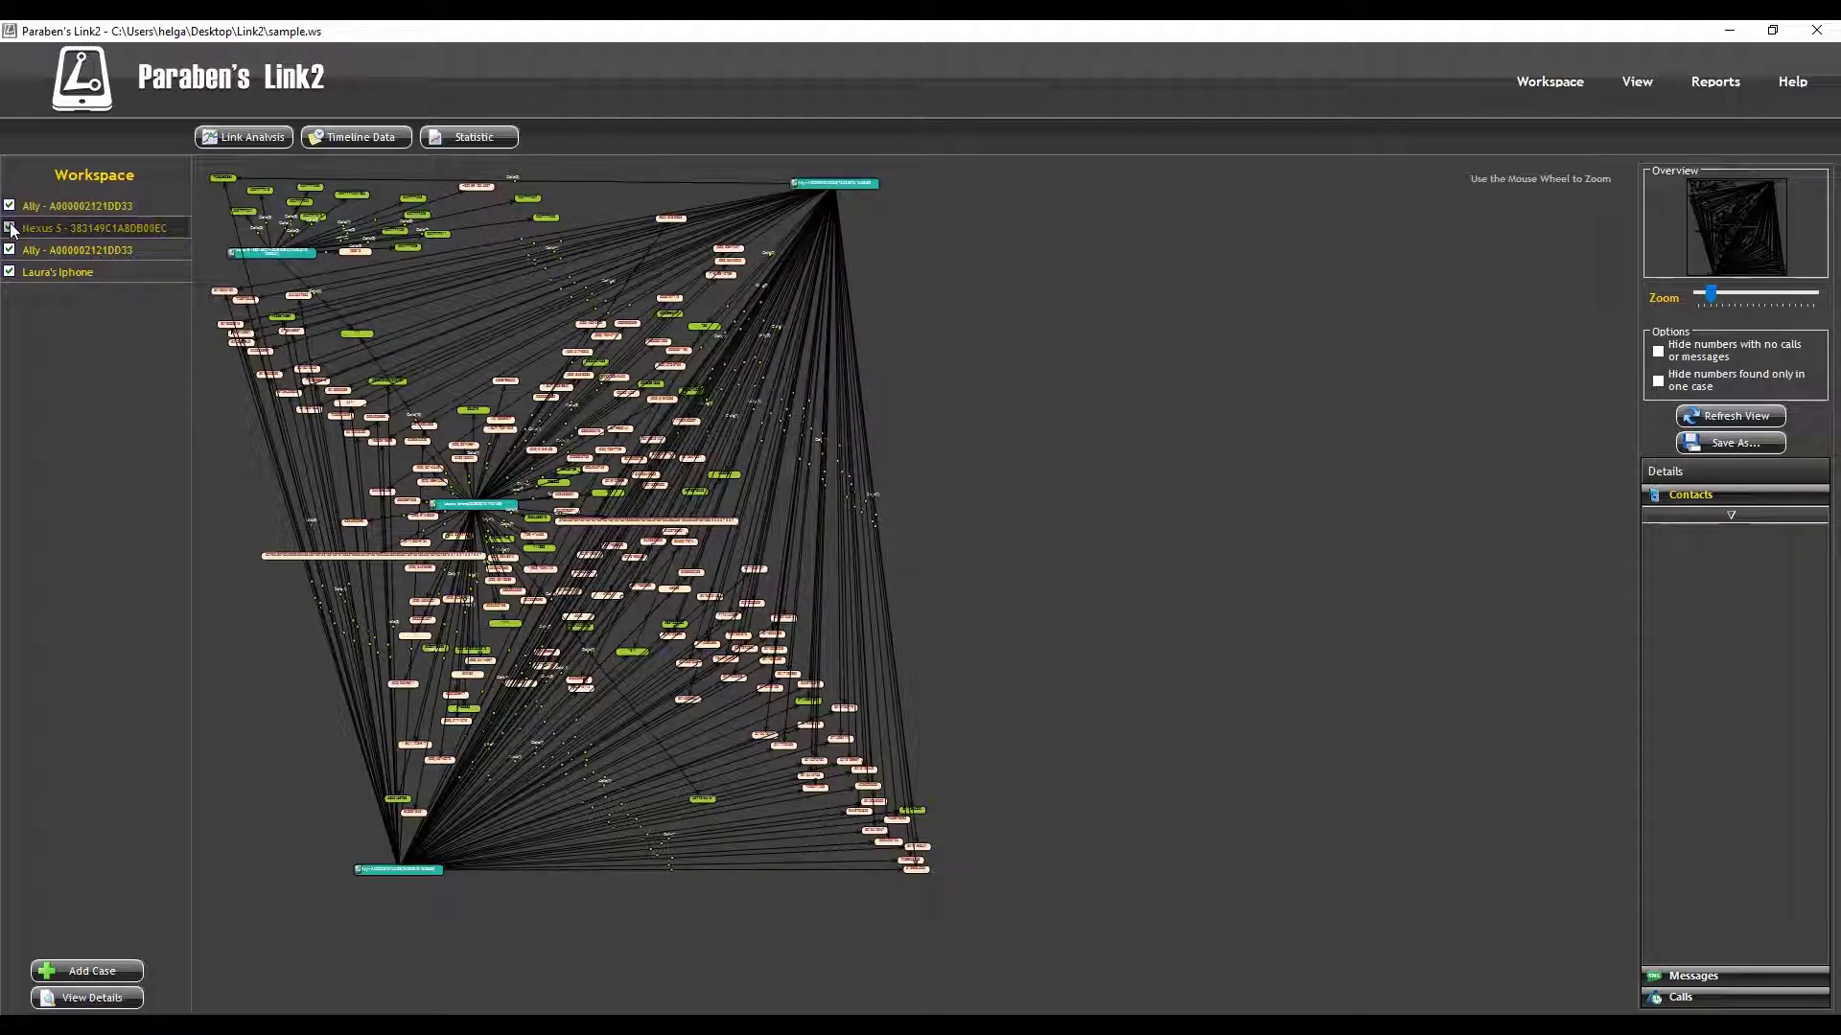
{"action": "left_click", "coordinate": [10, 228]}
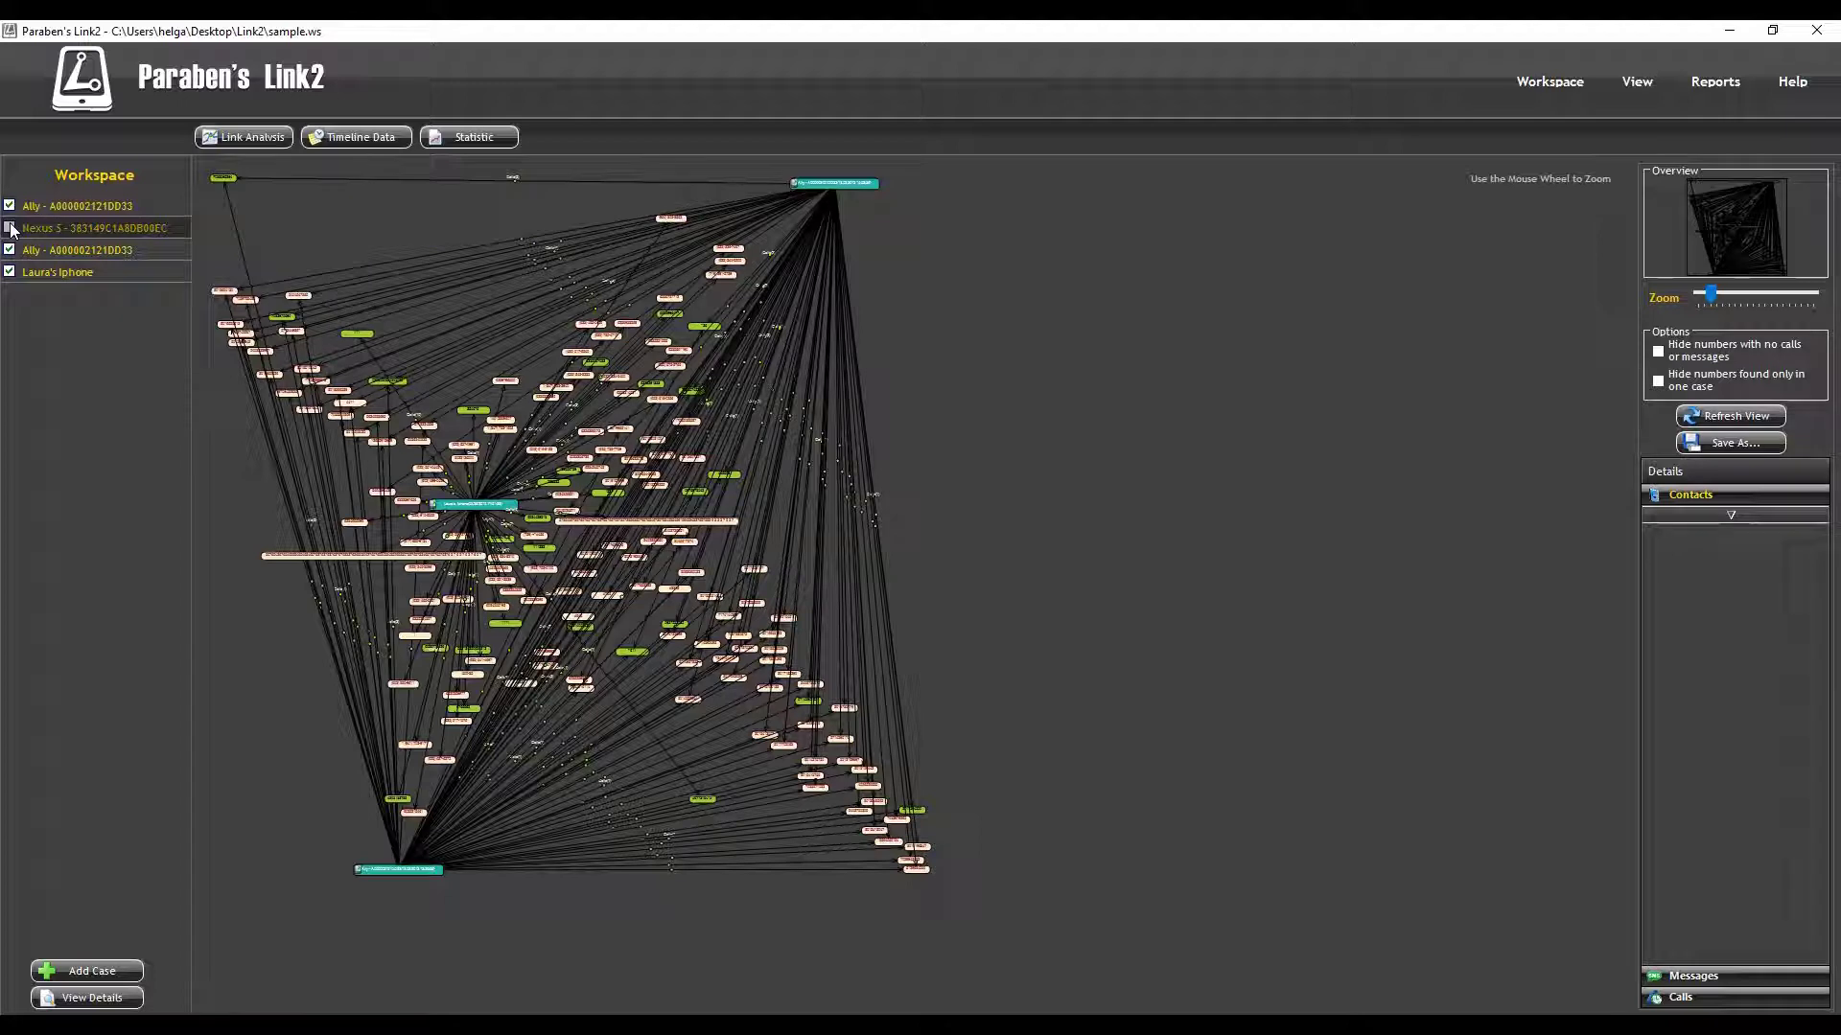
{"action": "left_click", "coordinate": [10, 228]}
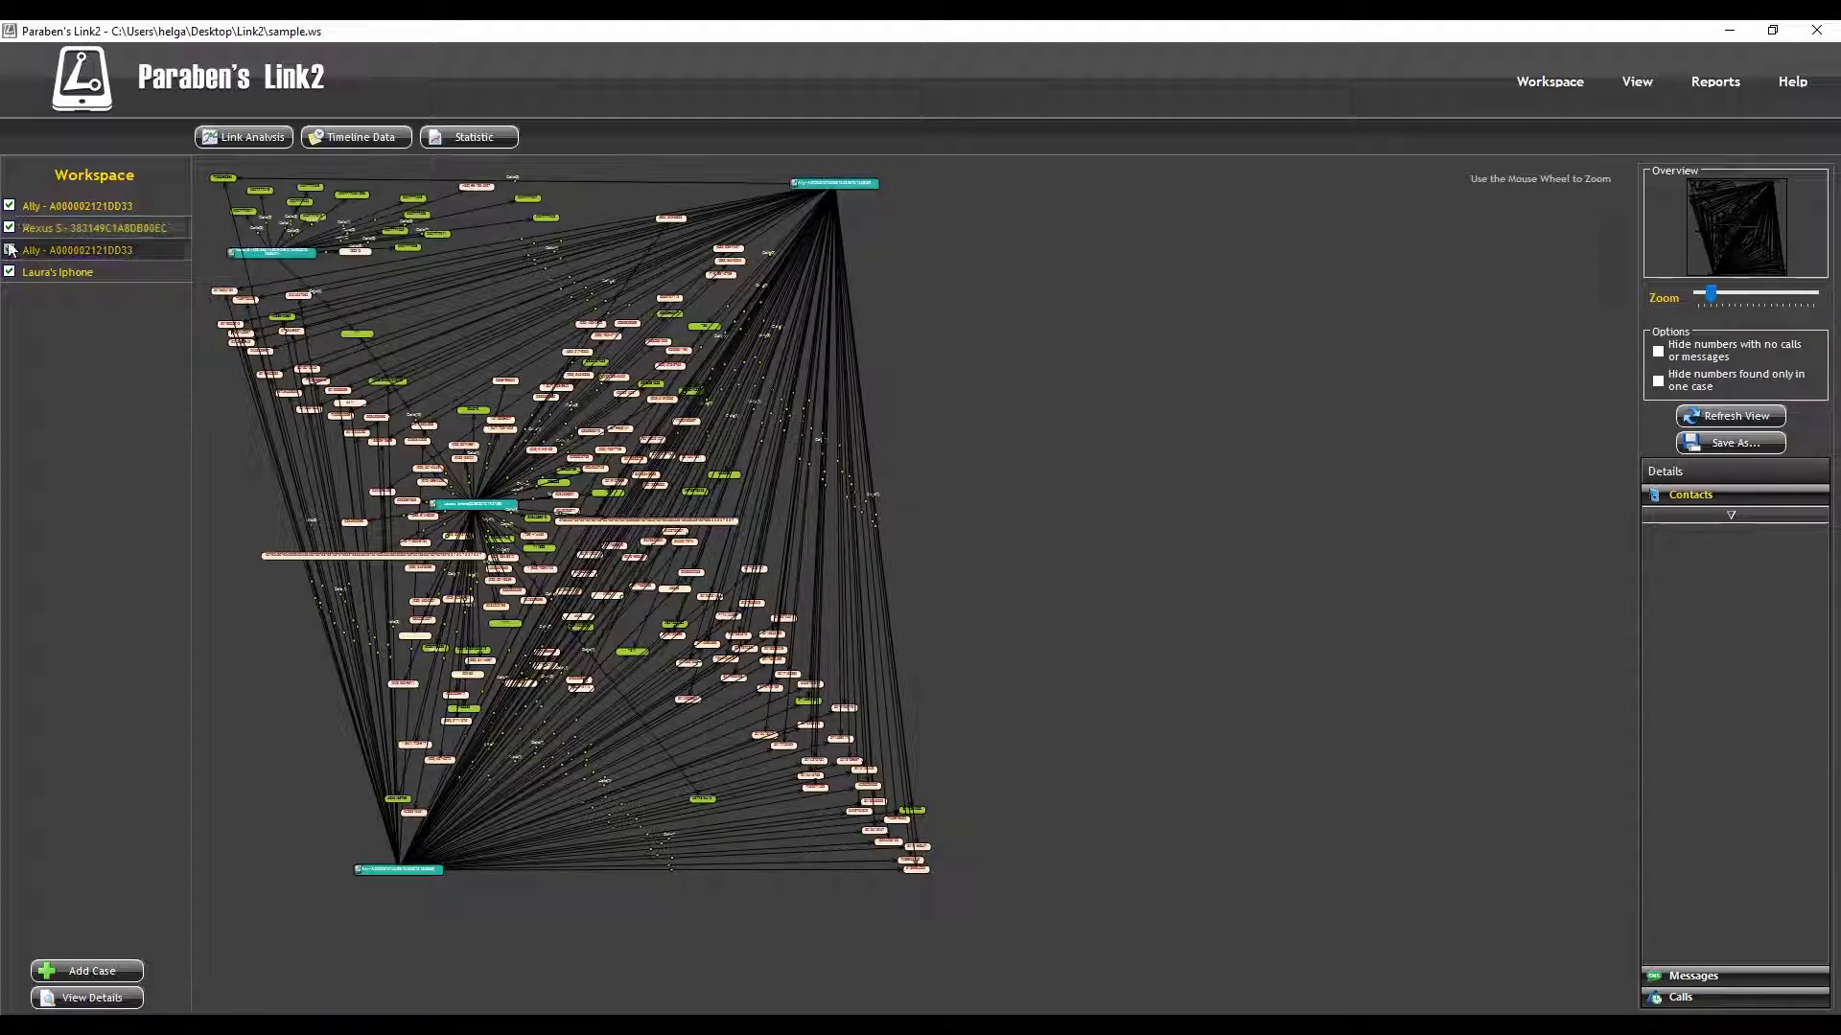
{"action": "left_click", "coordinate": [8, 251]}
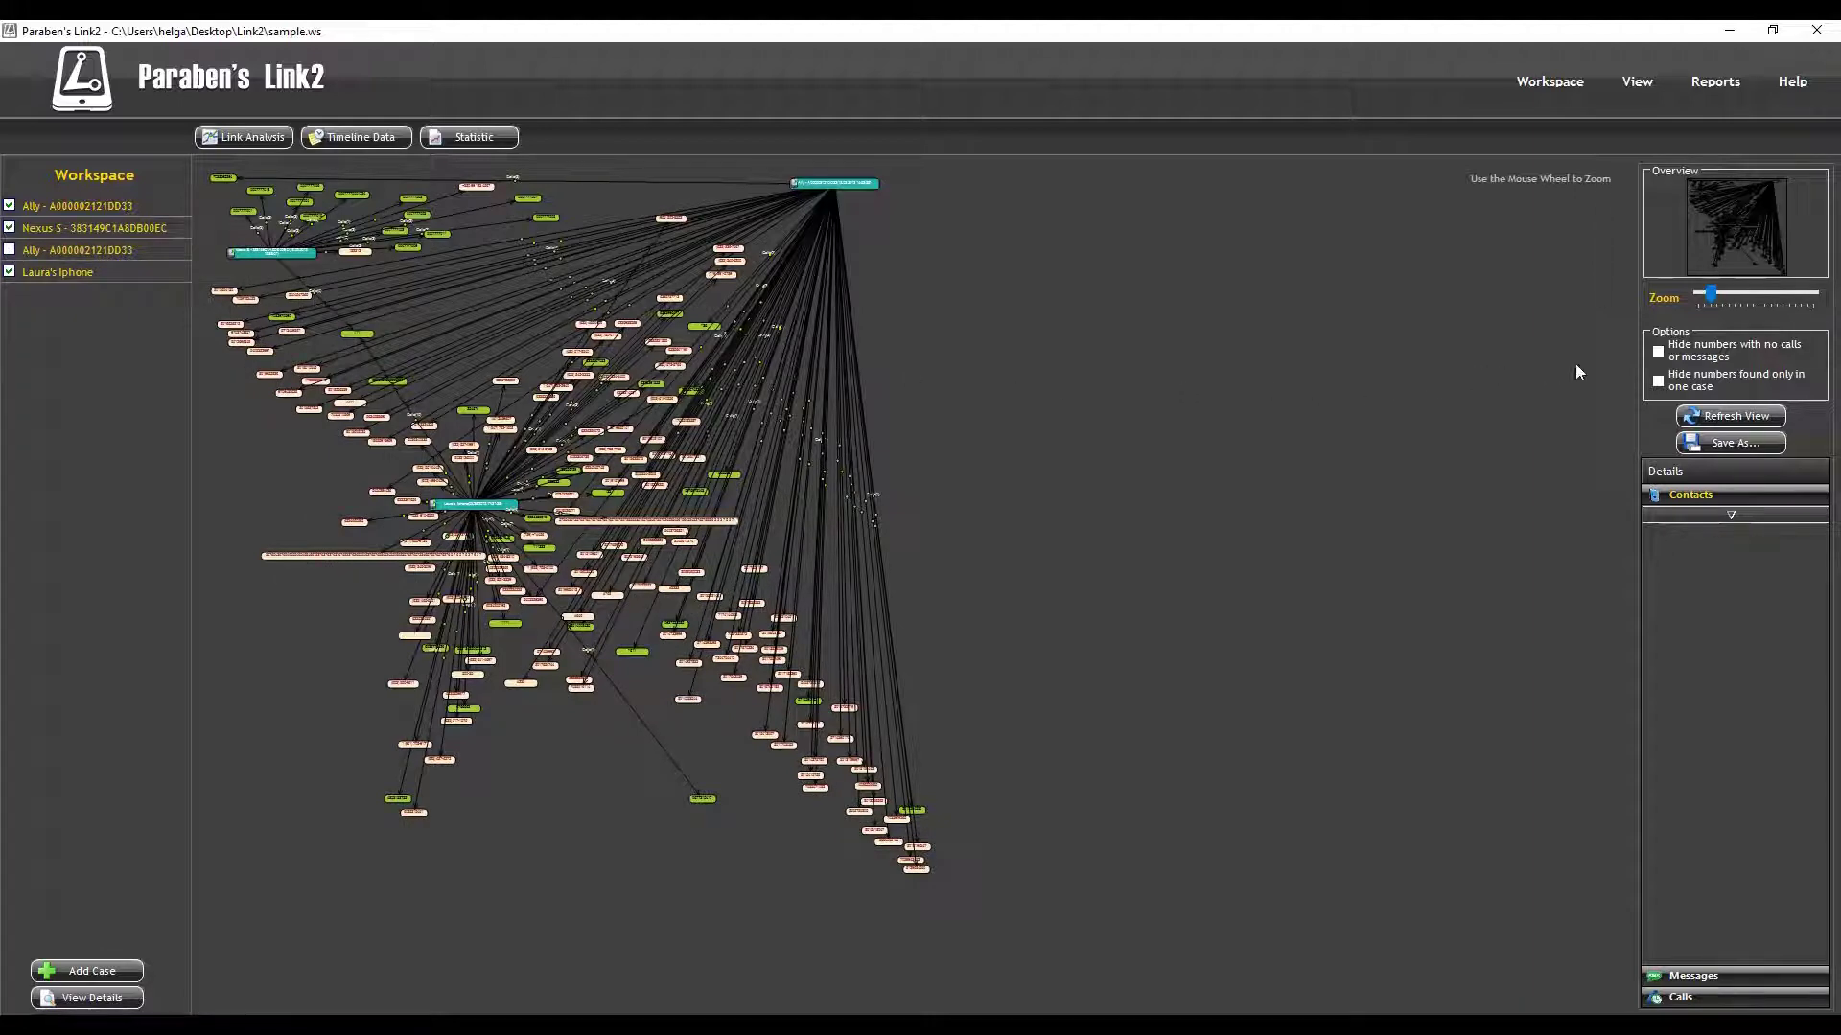
Hide numbers with no calls or messages and numbers found in only one case
{"action": "left_click", "coordinate": [1656, 353]}
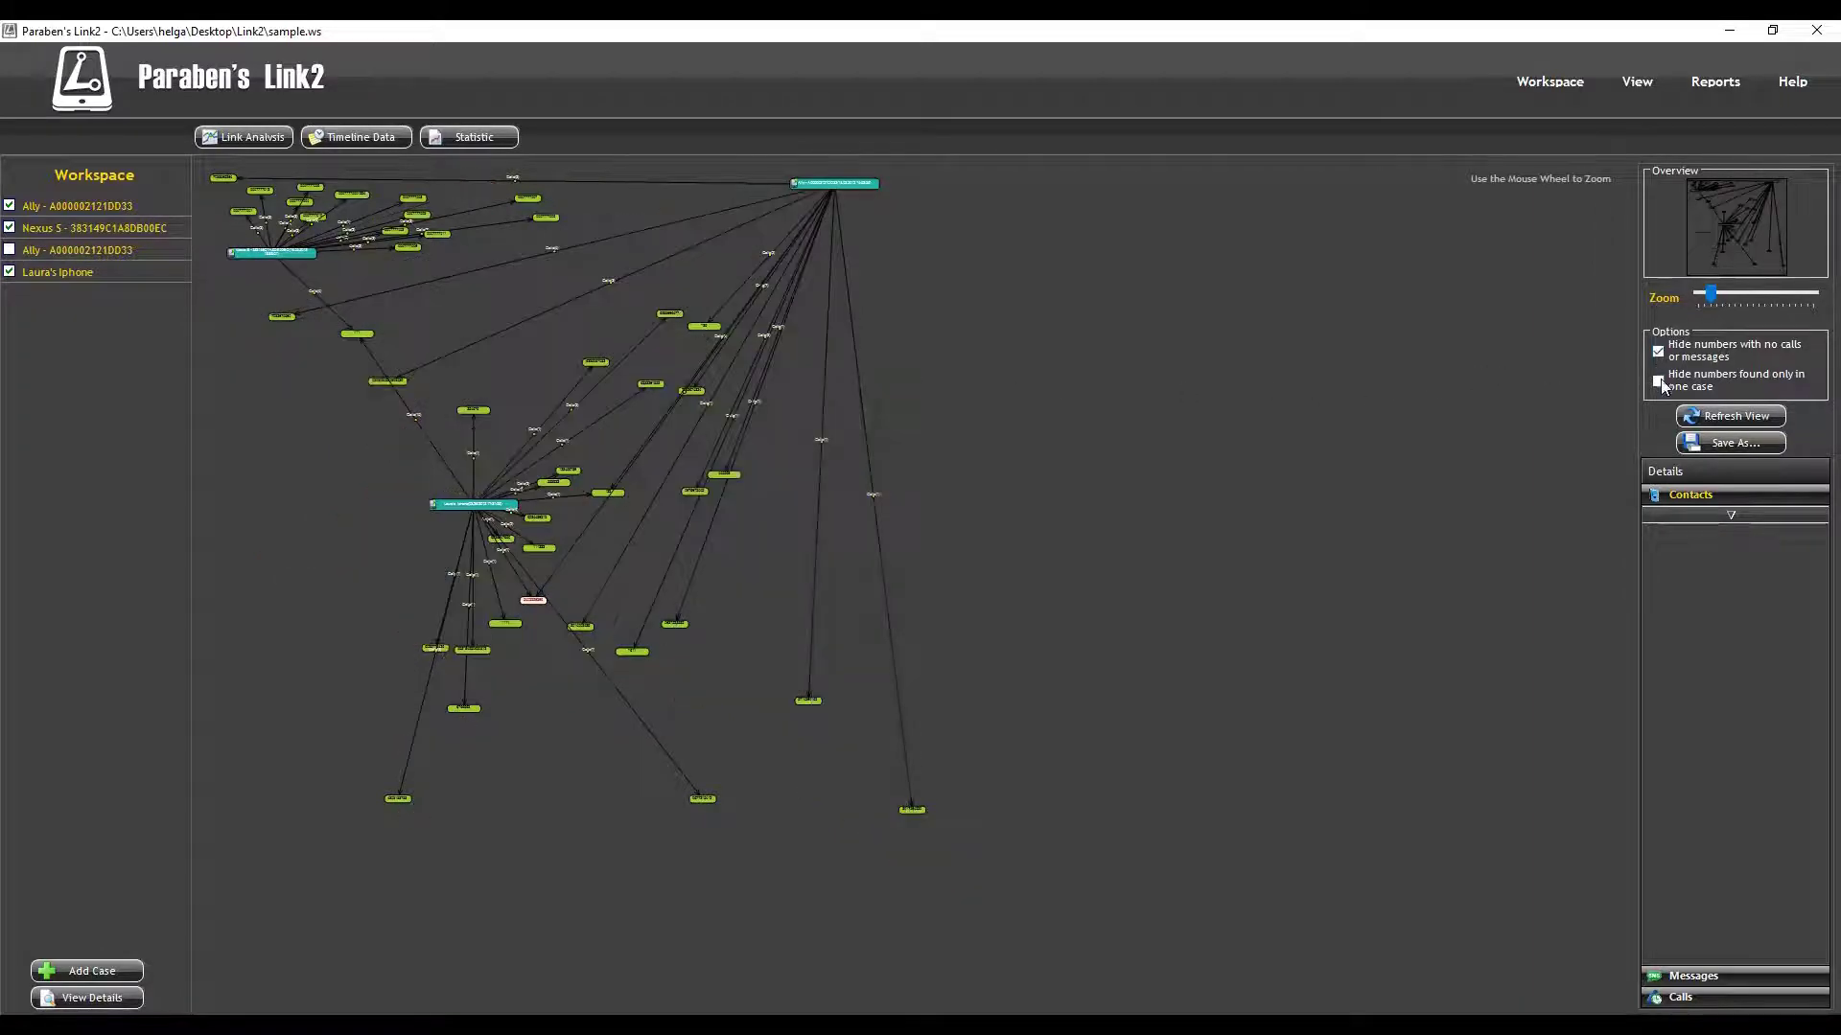
{"action": "left_click", "coordinate": [1657, 381]}
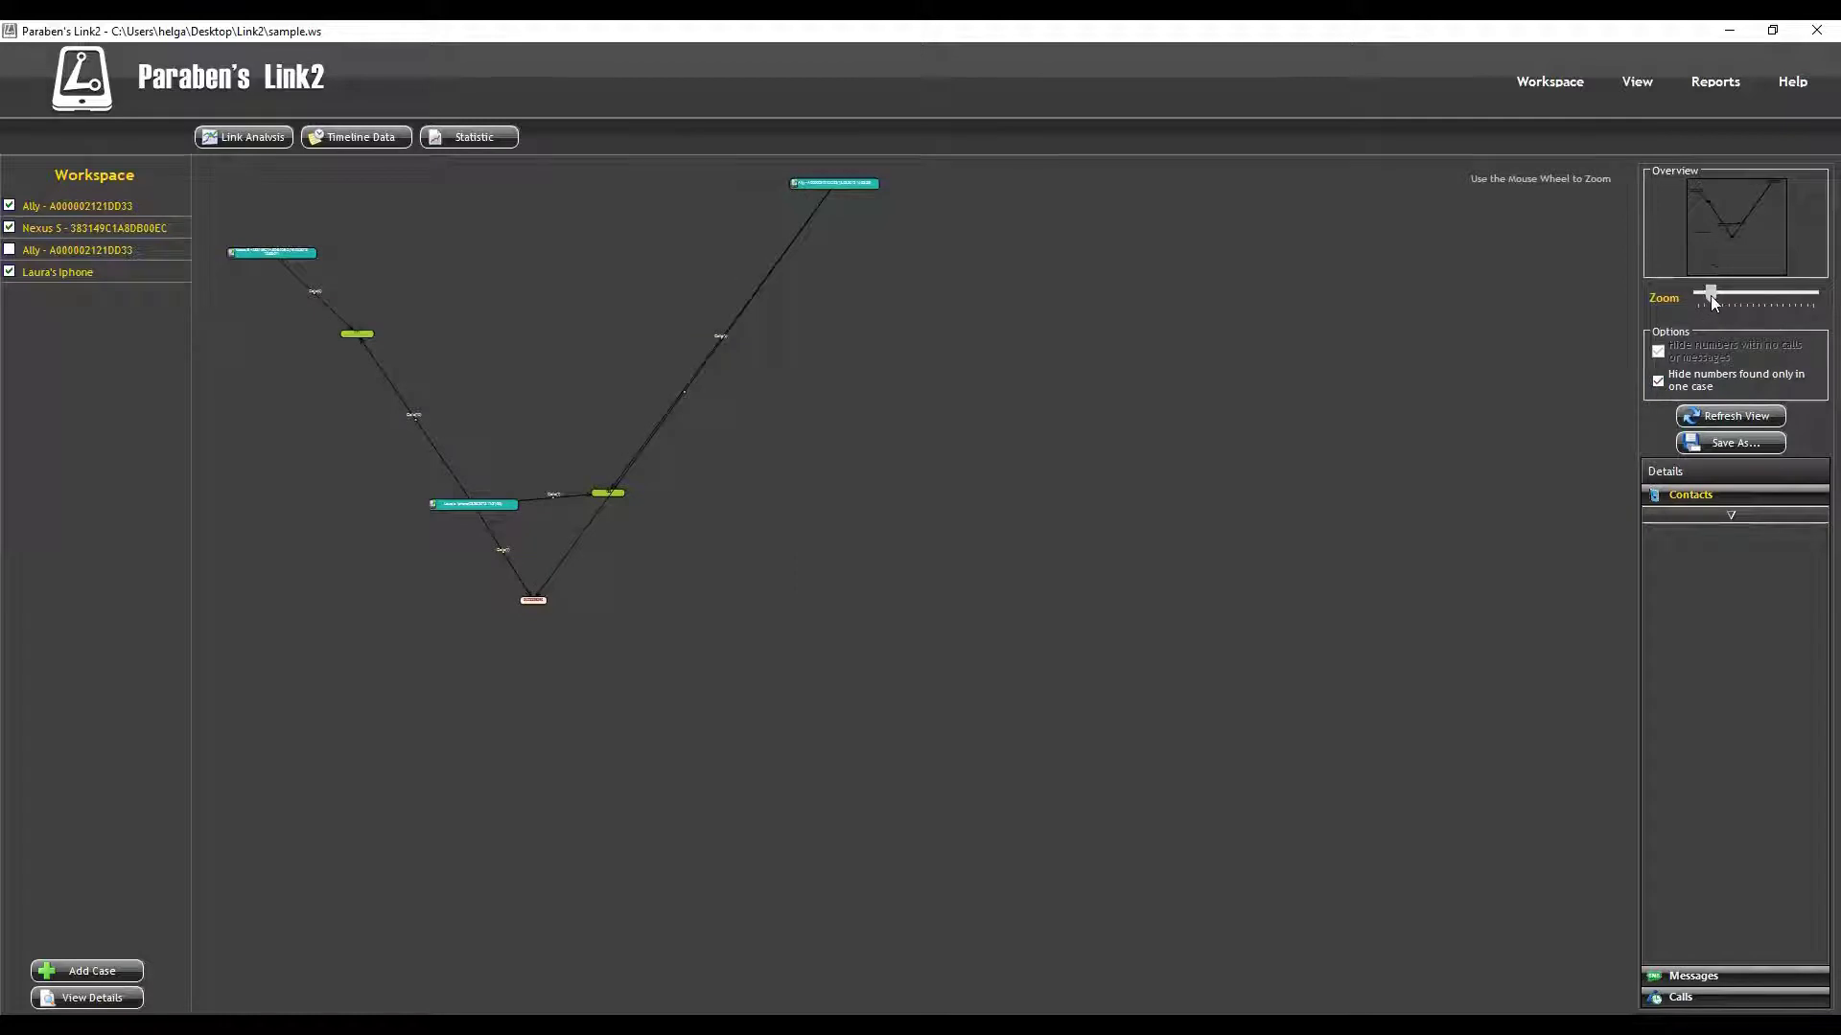
{"action": "left_click_drag", "start_coordinate": [1711, 297], "coordinate": [1722, 301]}
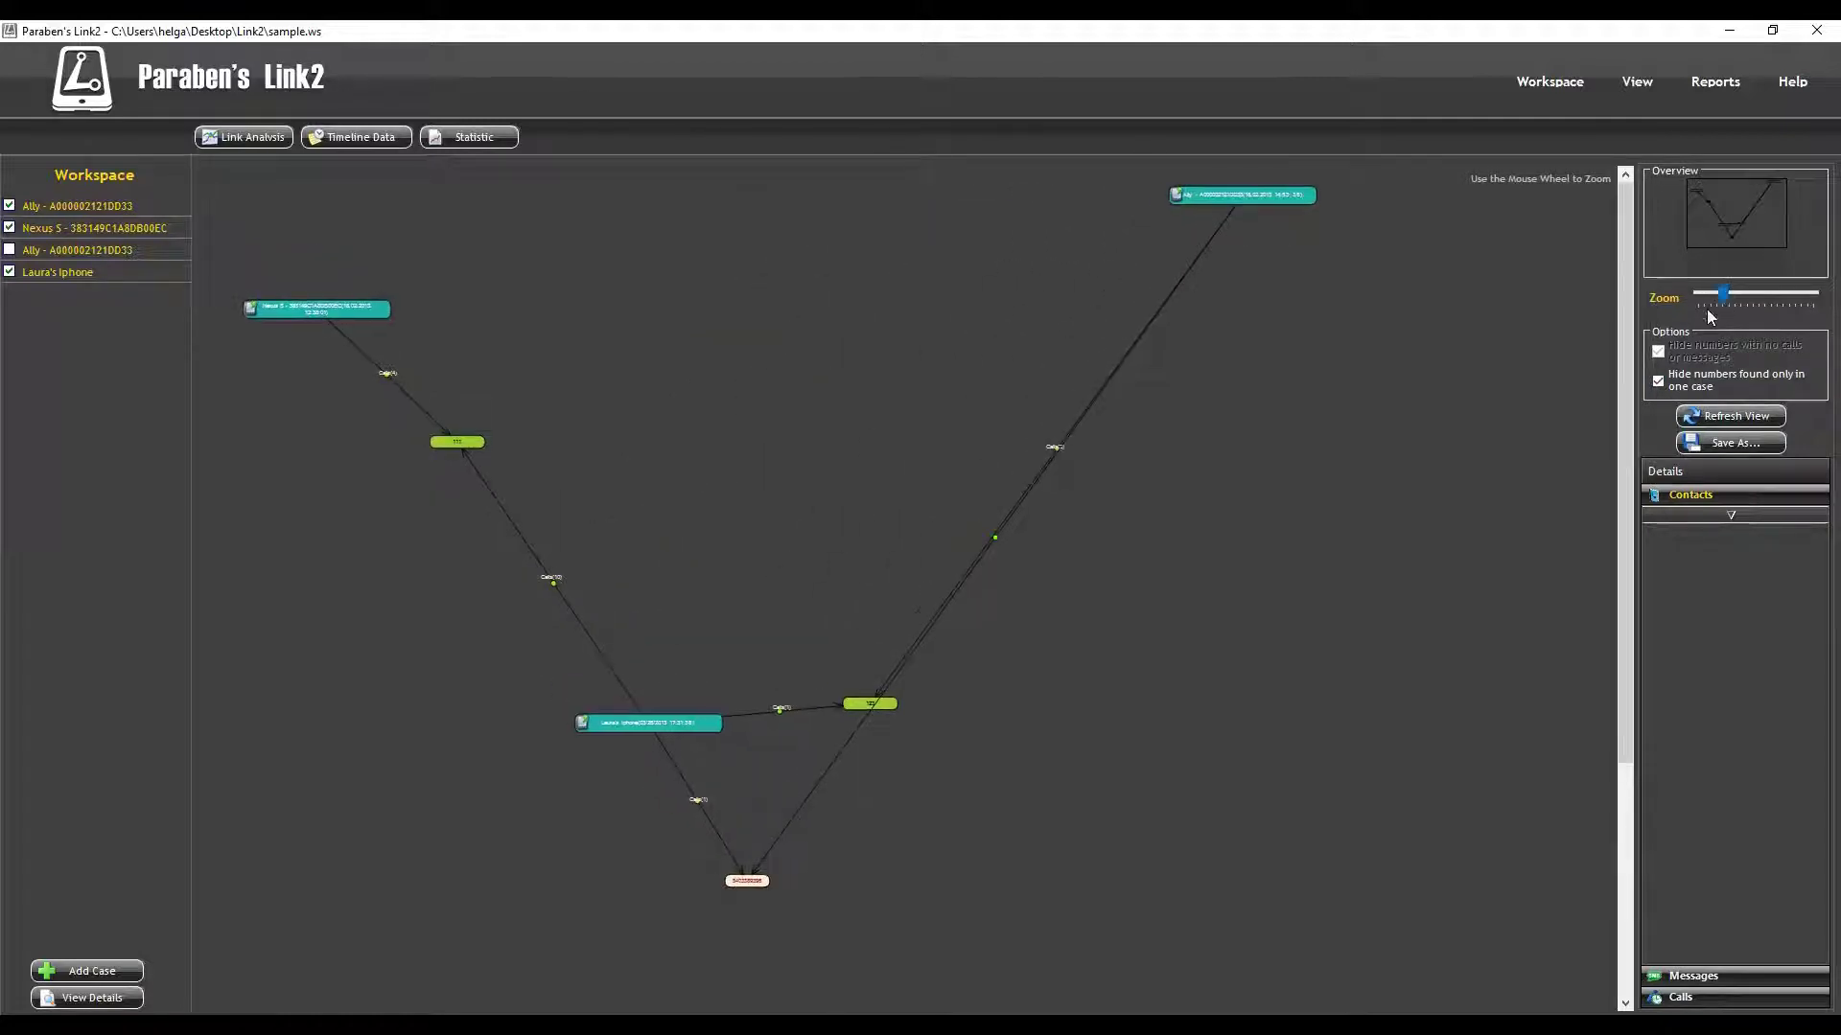
Move Laura's Iphone node to the graph's top and the 123 node to the lower right
{"action": "left_click", "coordinate": [663, 724]}
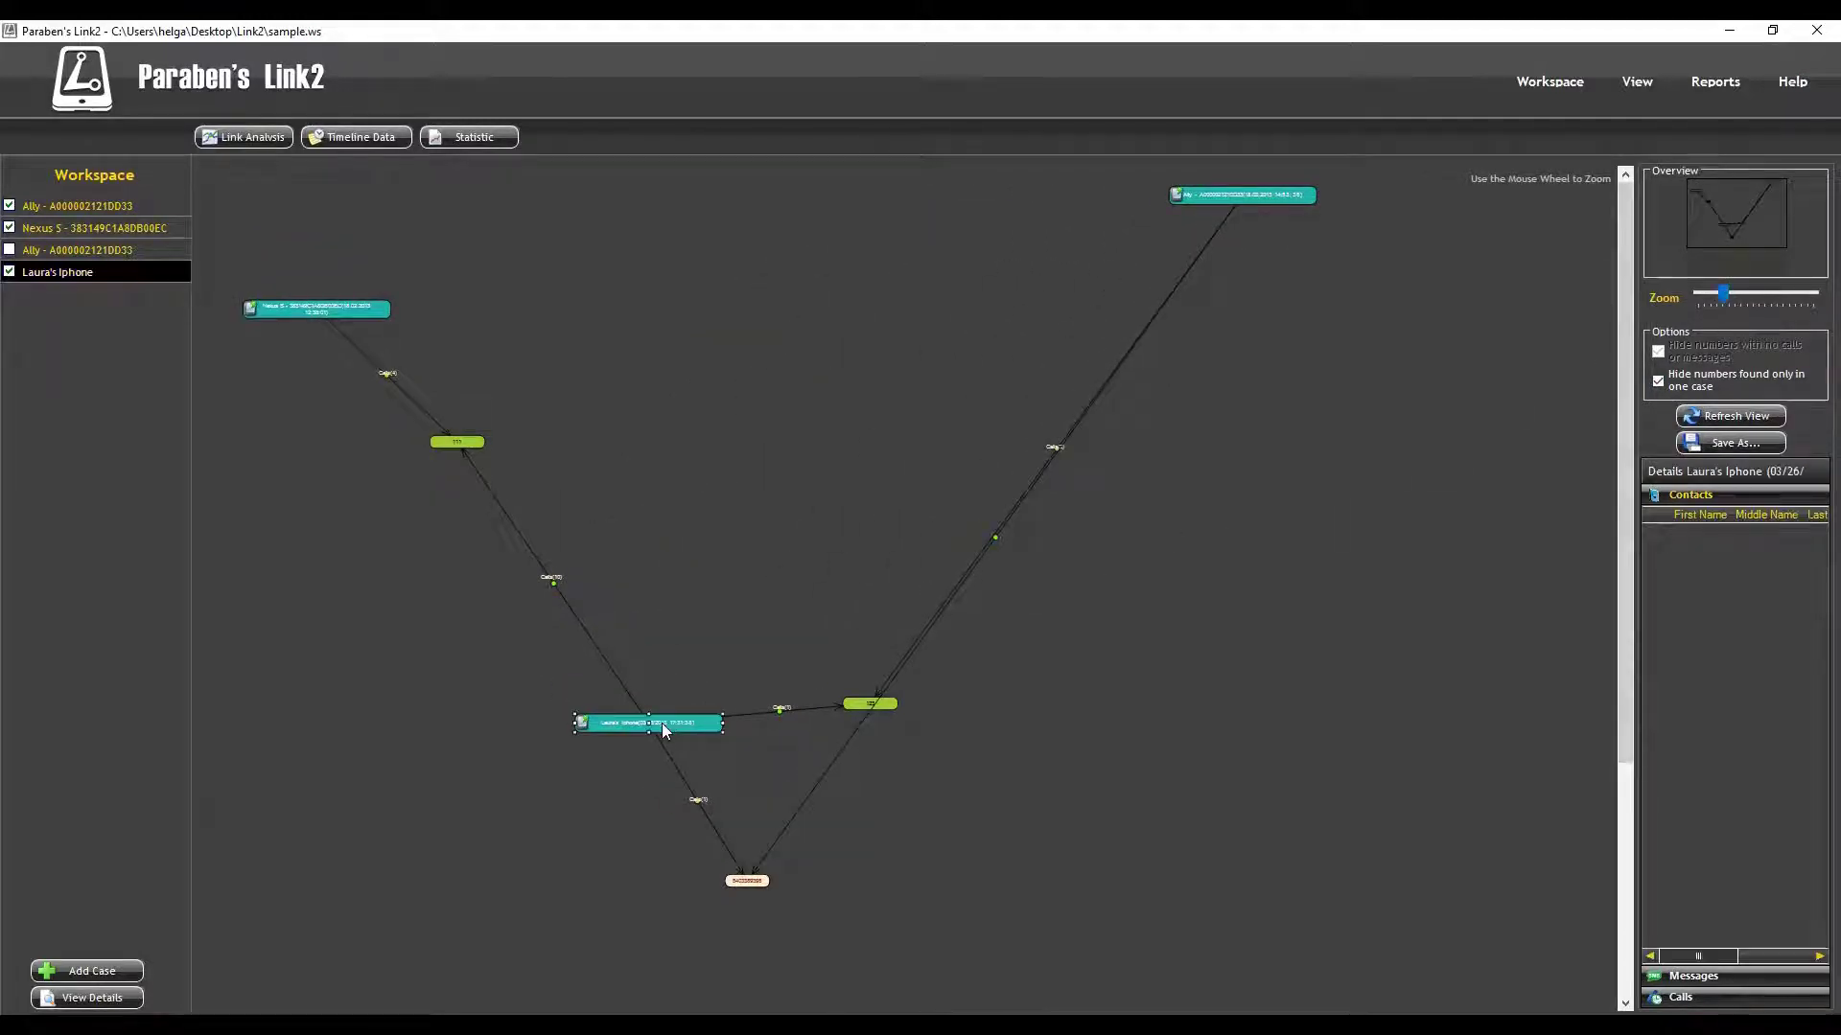
{"action": "left_click_drag", "start_coordinate": [661, 726], "coordinate": [793, 249]}
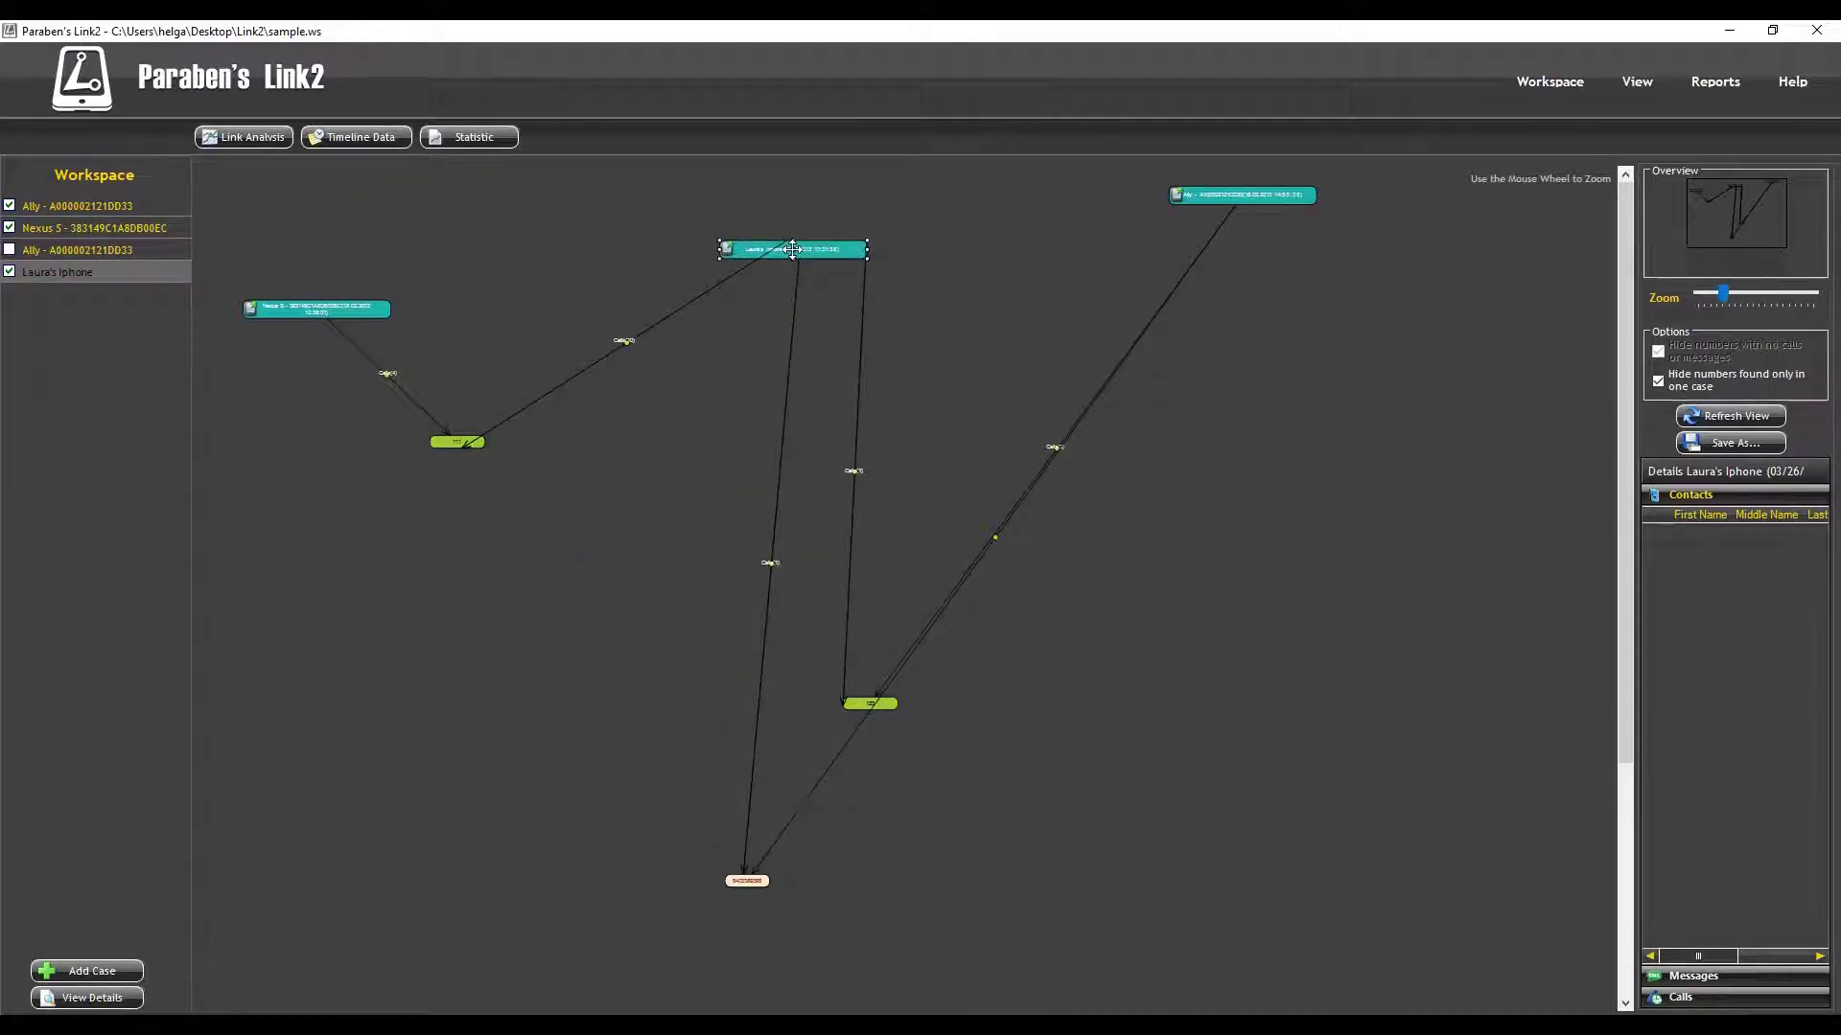
{"action": "left_click", "coordinate": [890, 710]}
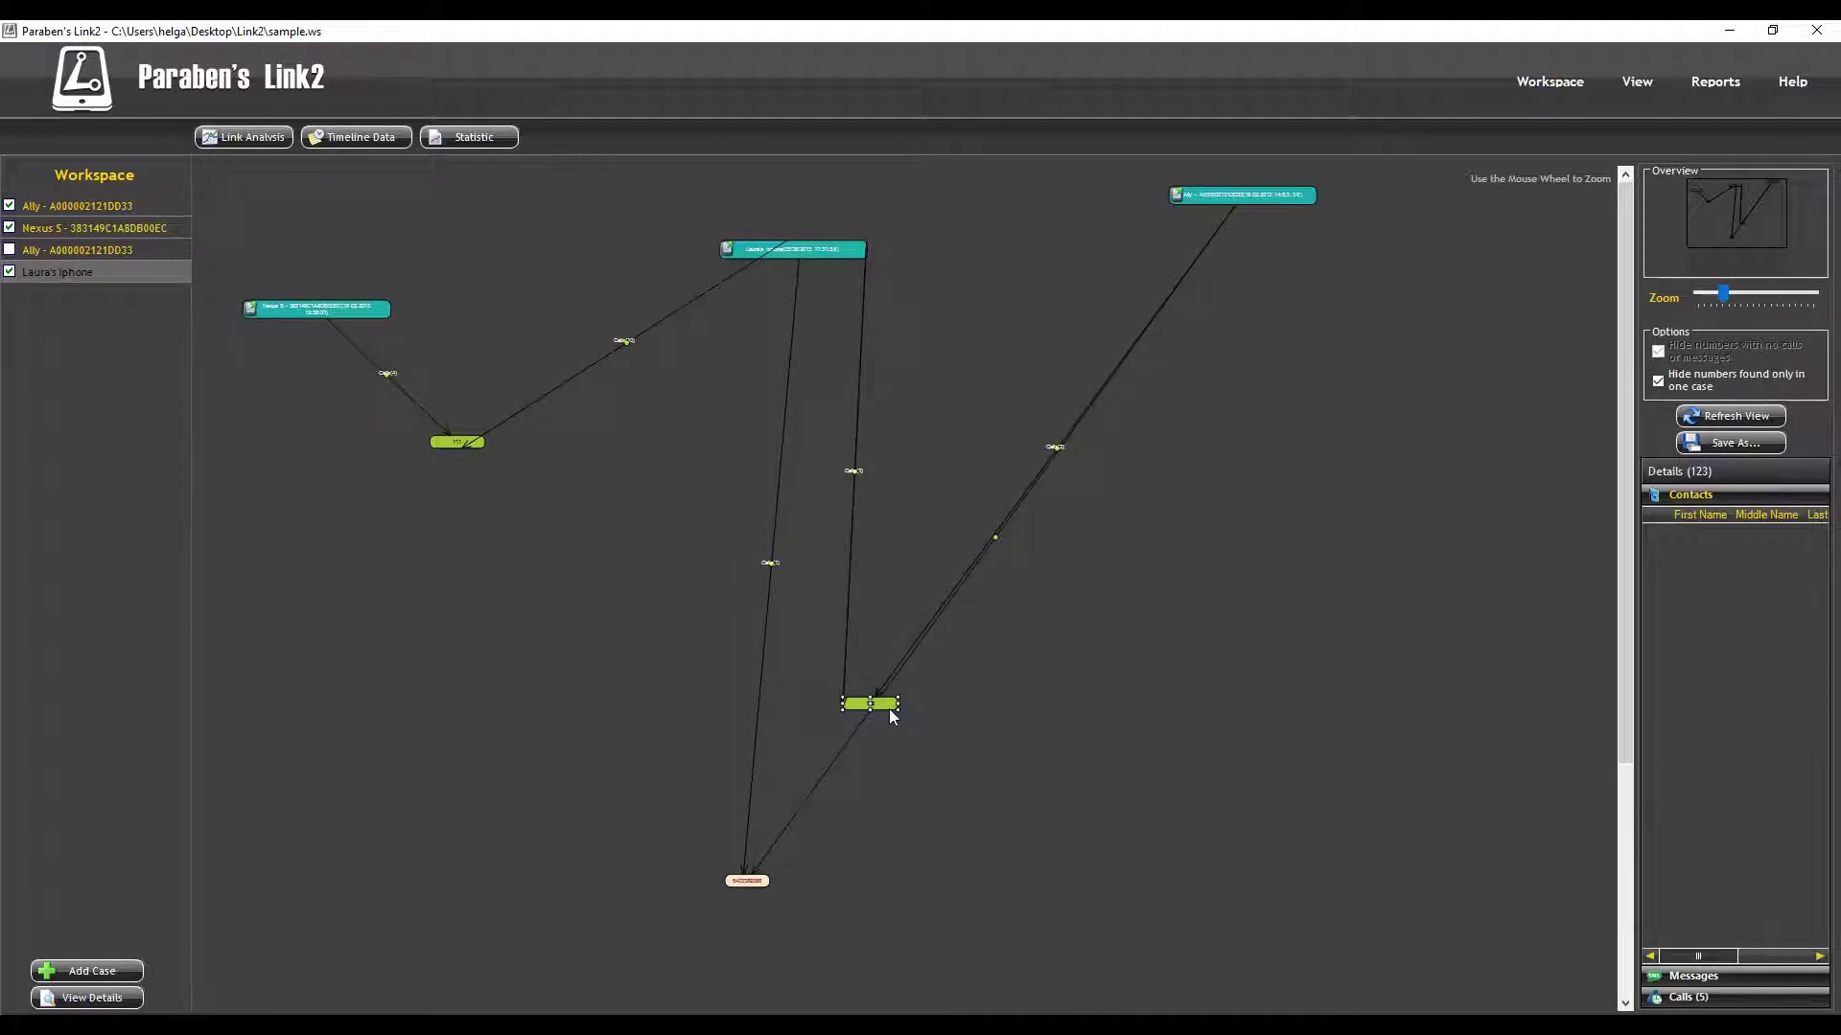
{"action": "left_click_drag", "start_coordinate": [870, 704], "coordinate": [1245, 822]}
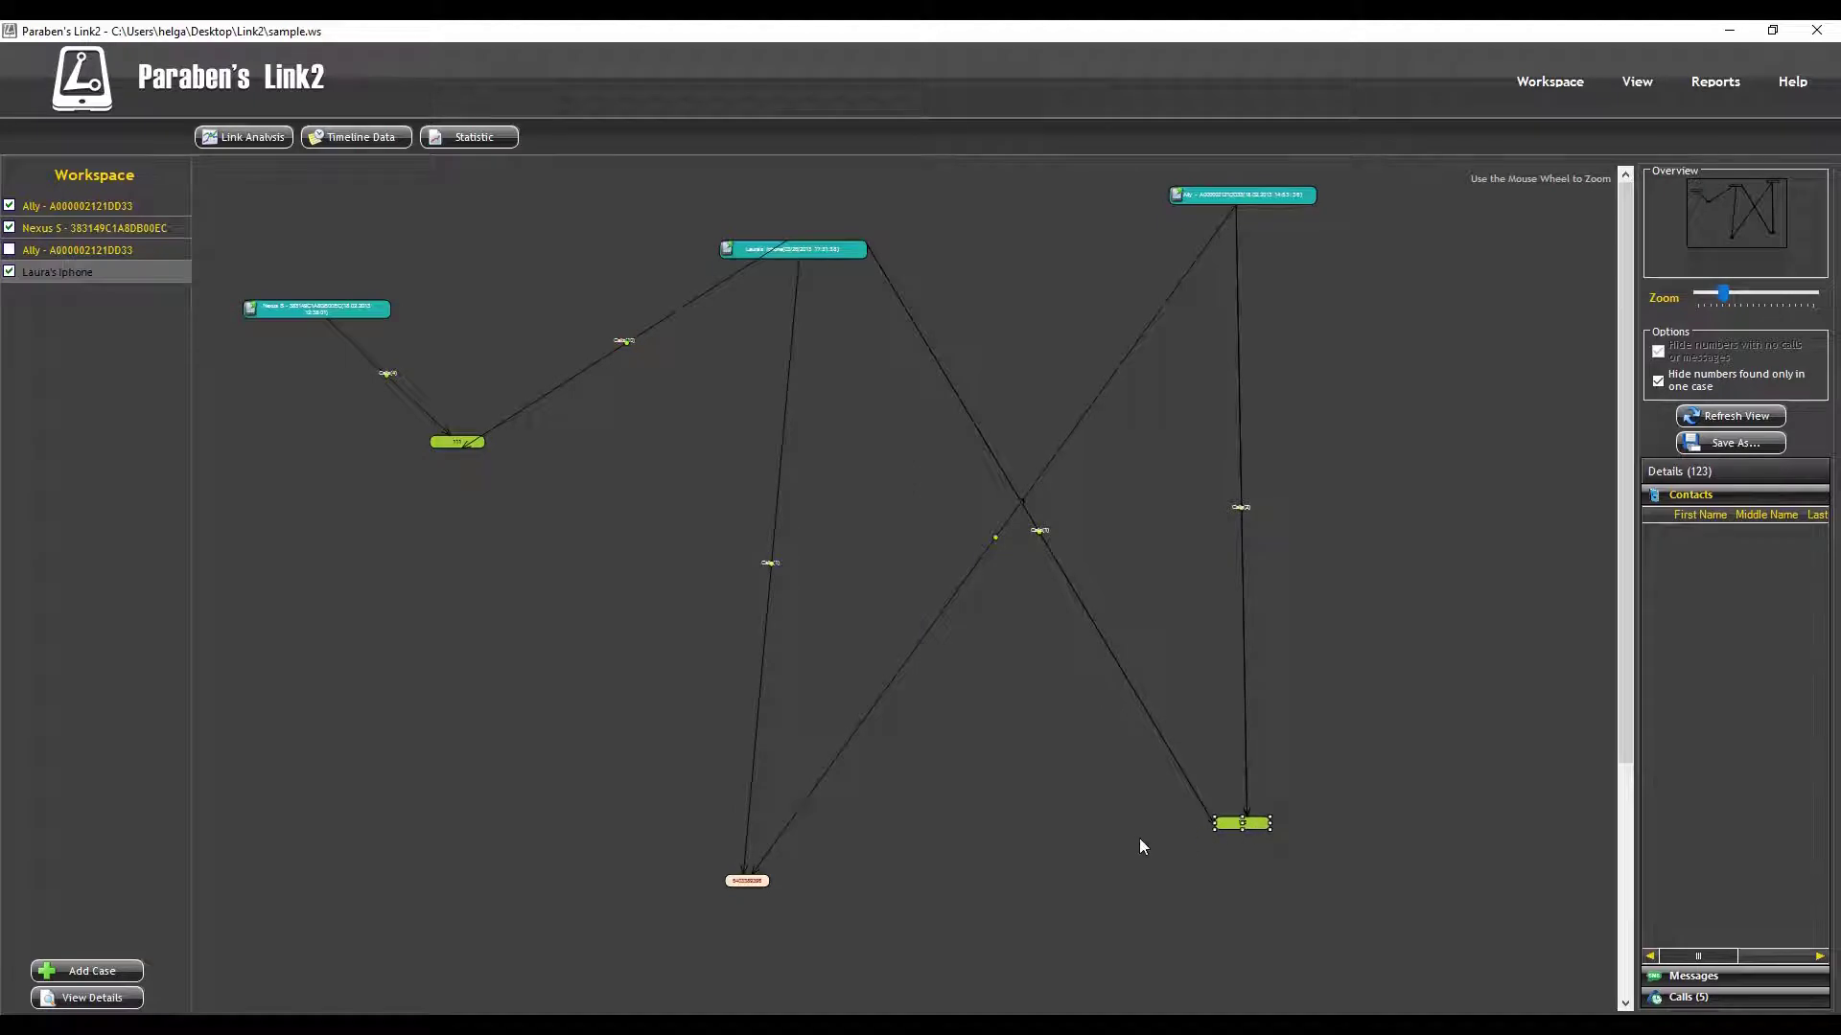
Show details for the number at the graph's bottom, then switch to Timeline Data
{"action": "left_click", "coordinate": [743, 880]}
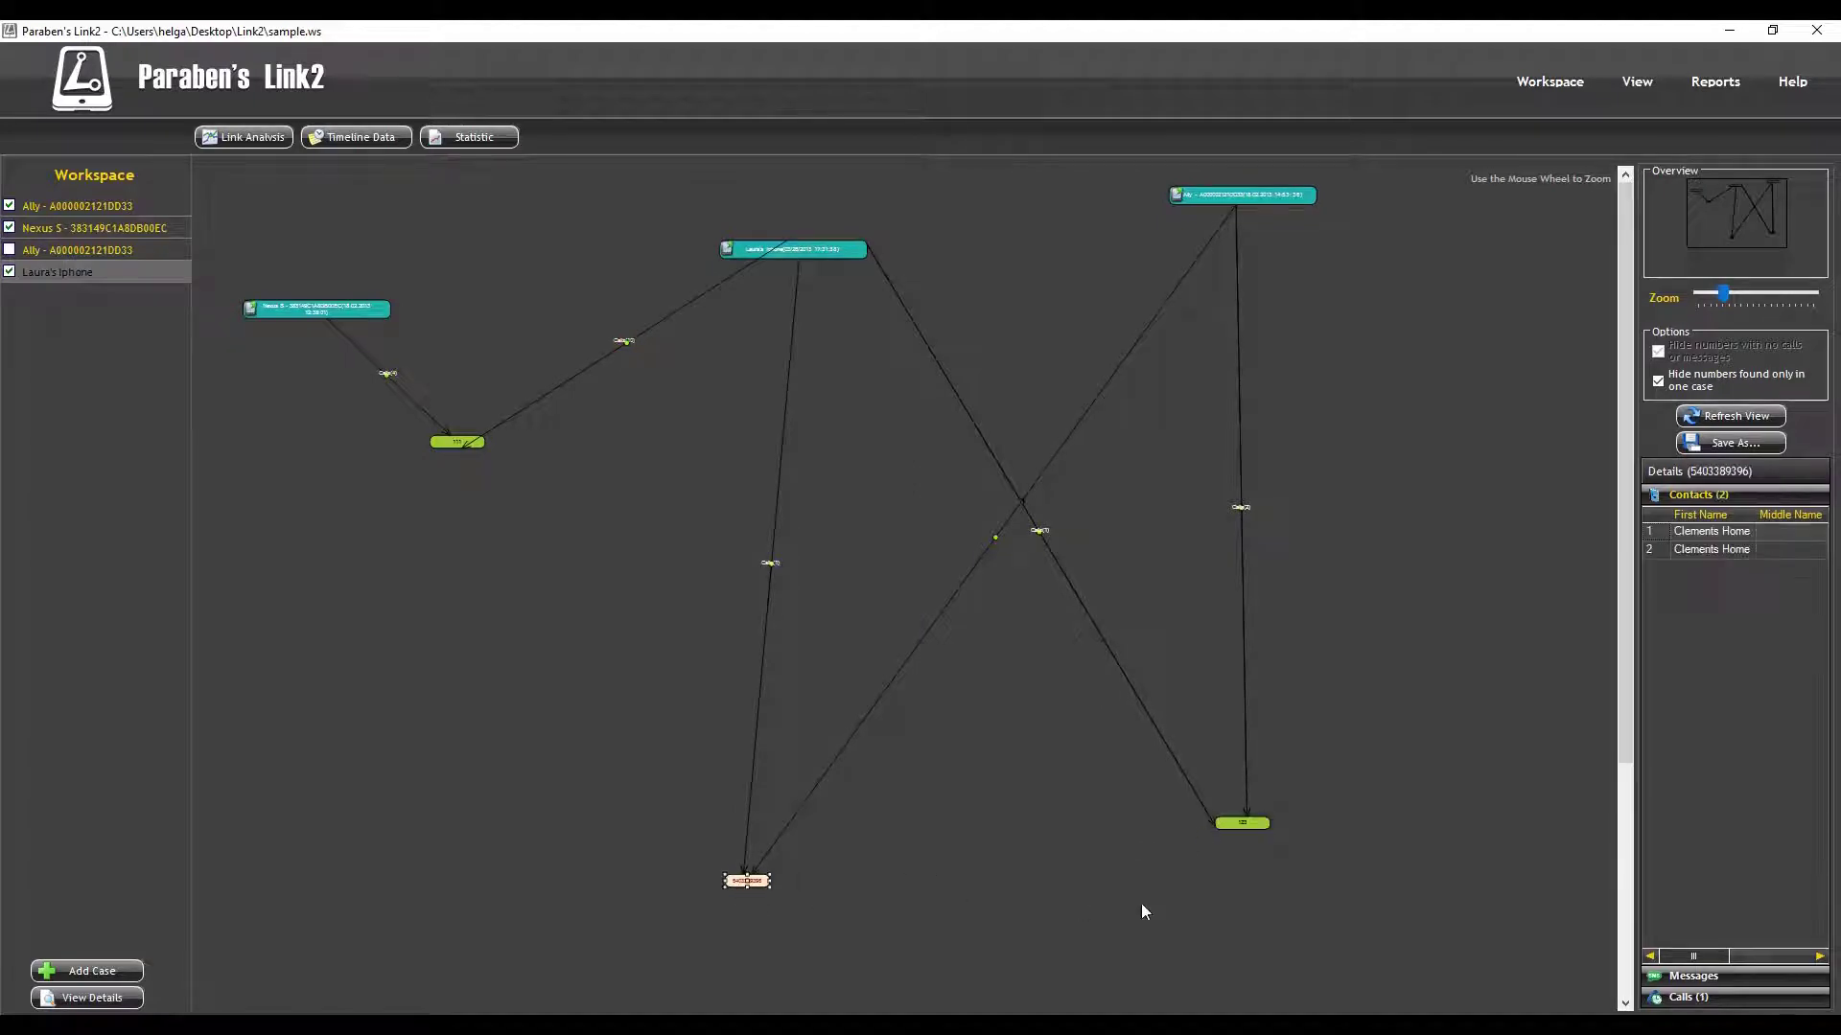
{"action": "left_click_drag", "start_coordinate": [1691, 957], "coordinate": [1768, 959]}
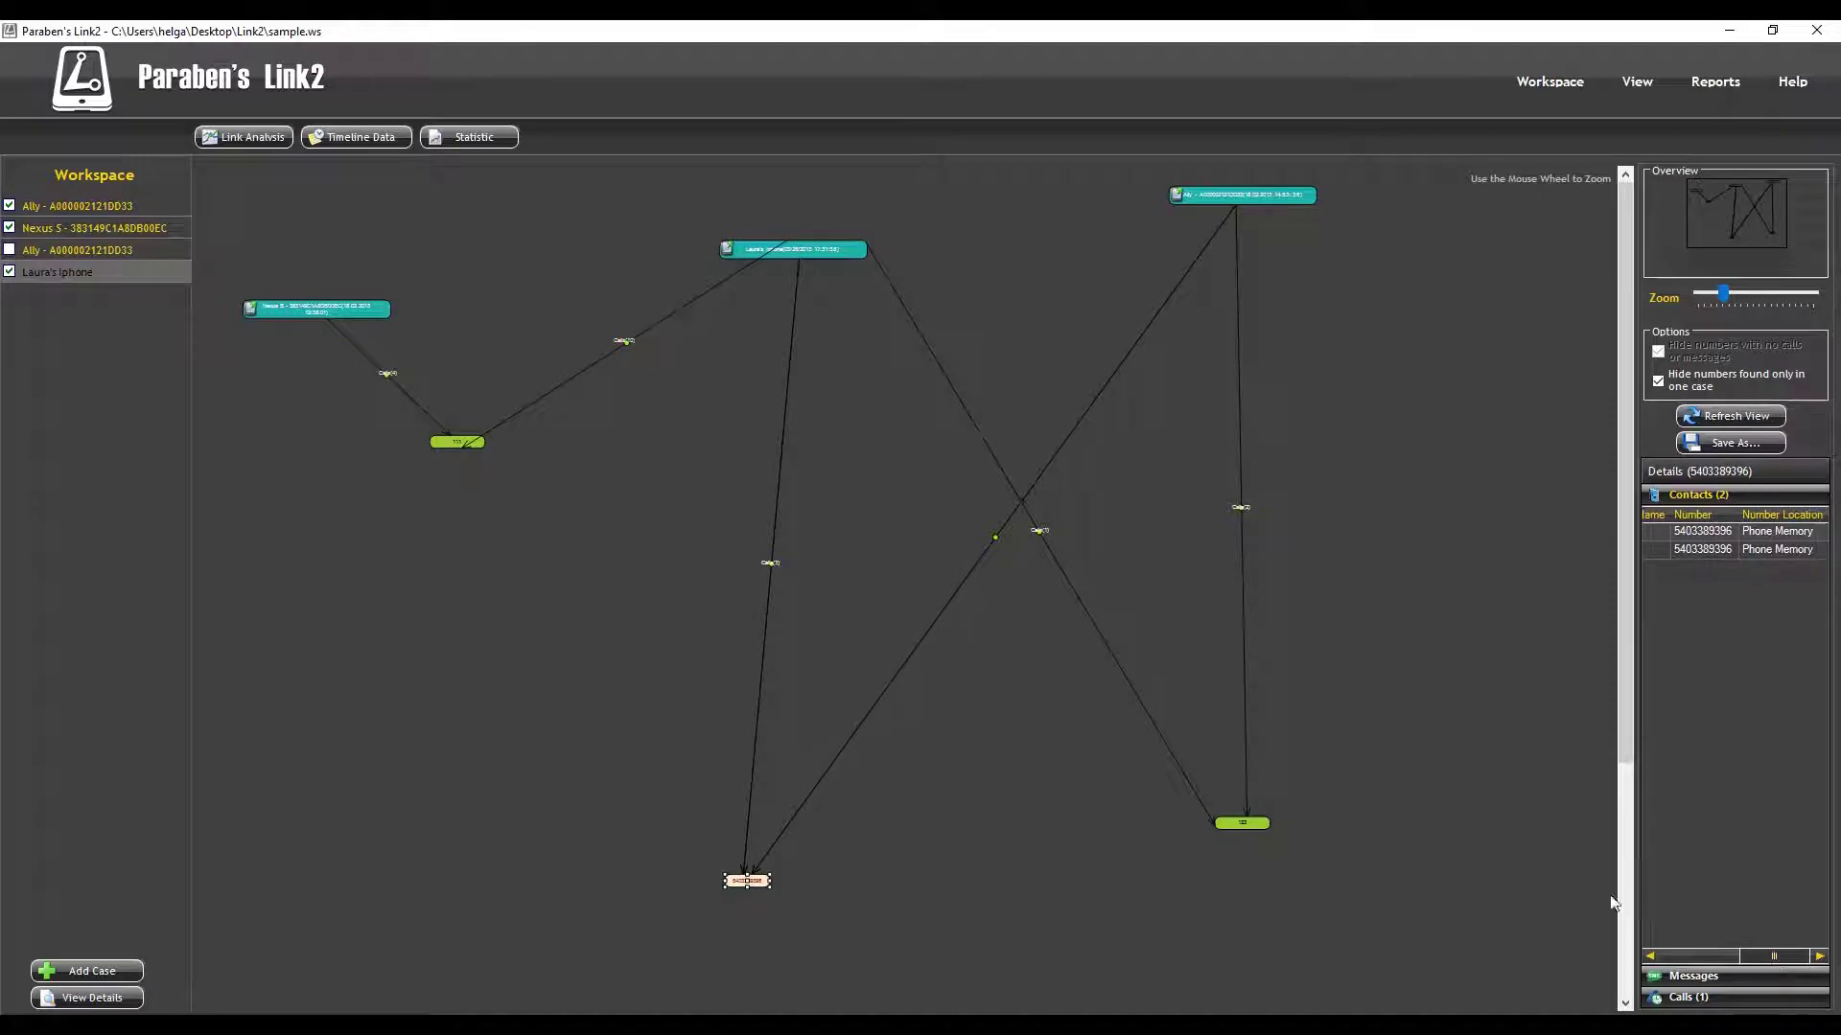
{"action": "left_click", "coordinate": [368, 137]}
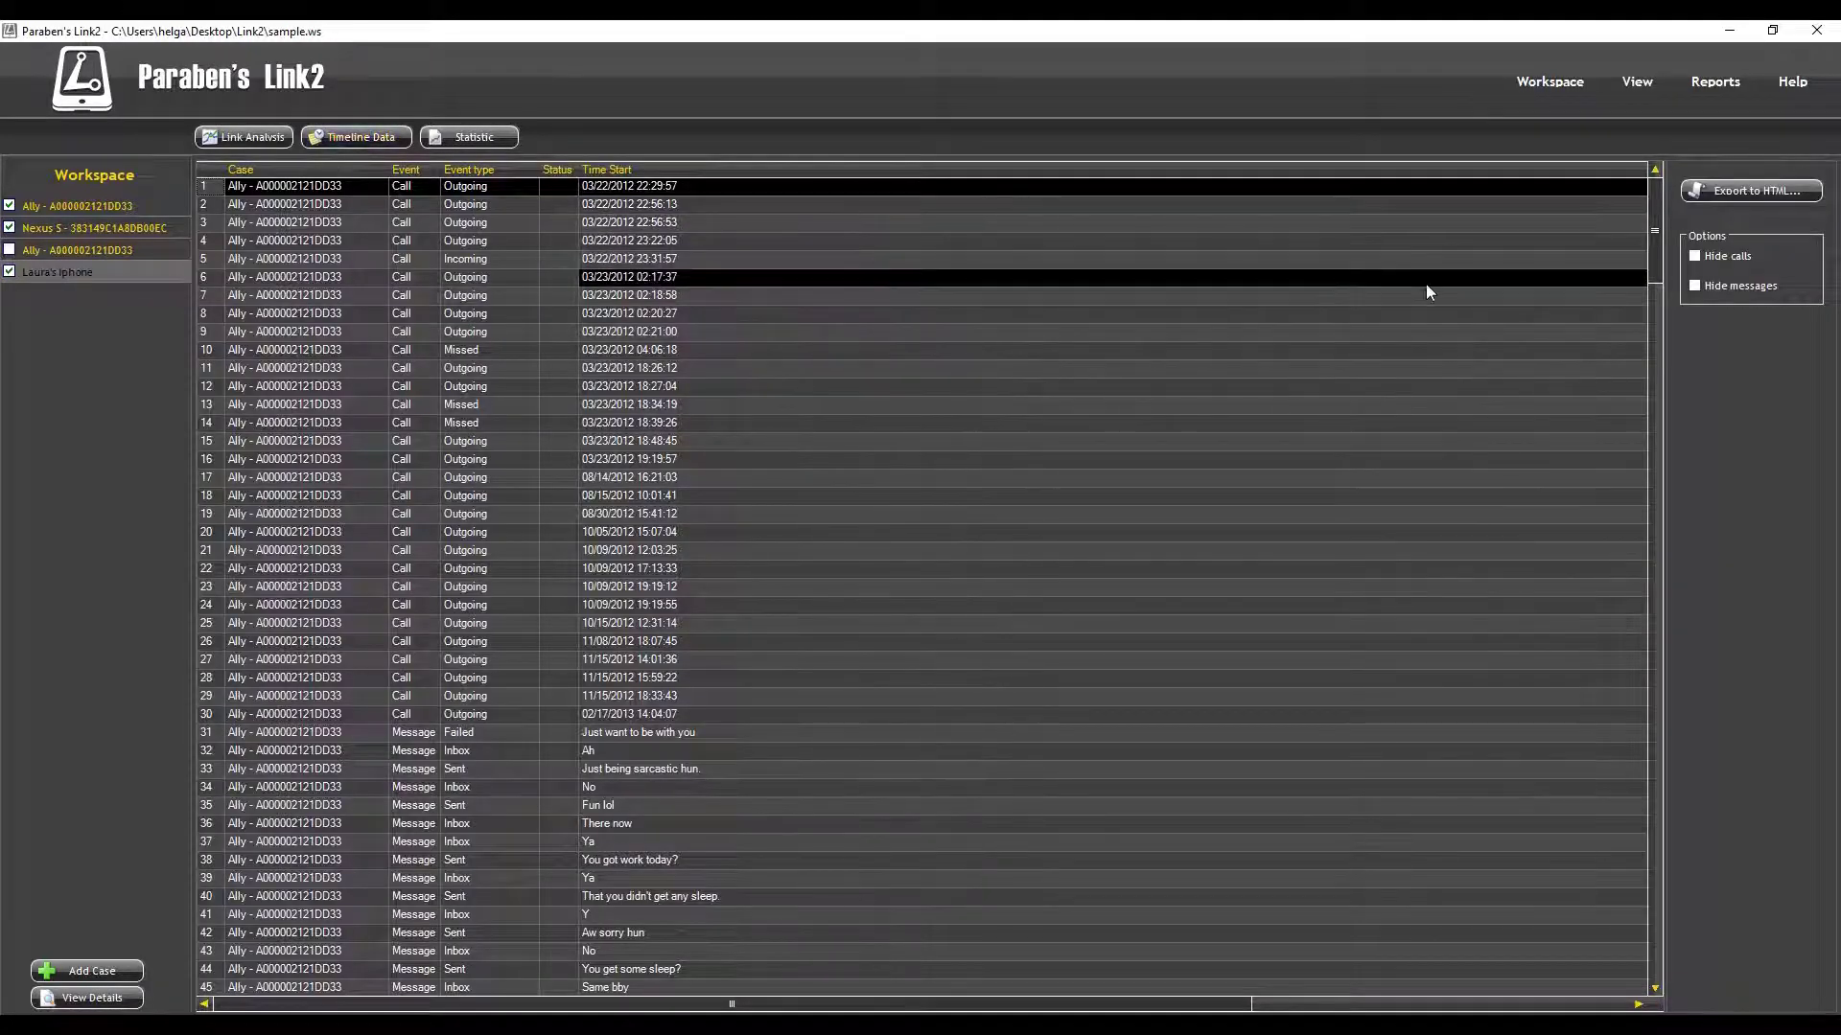
Hide messages to list only calls, scroll the call table, then switch to Statistic
{"action": "left_click", "coordinate": [1694, 288]}
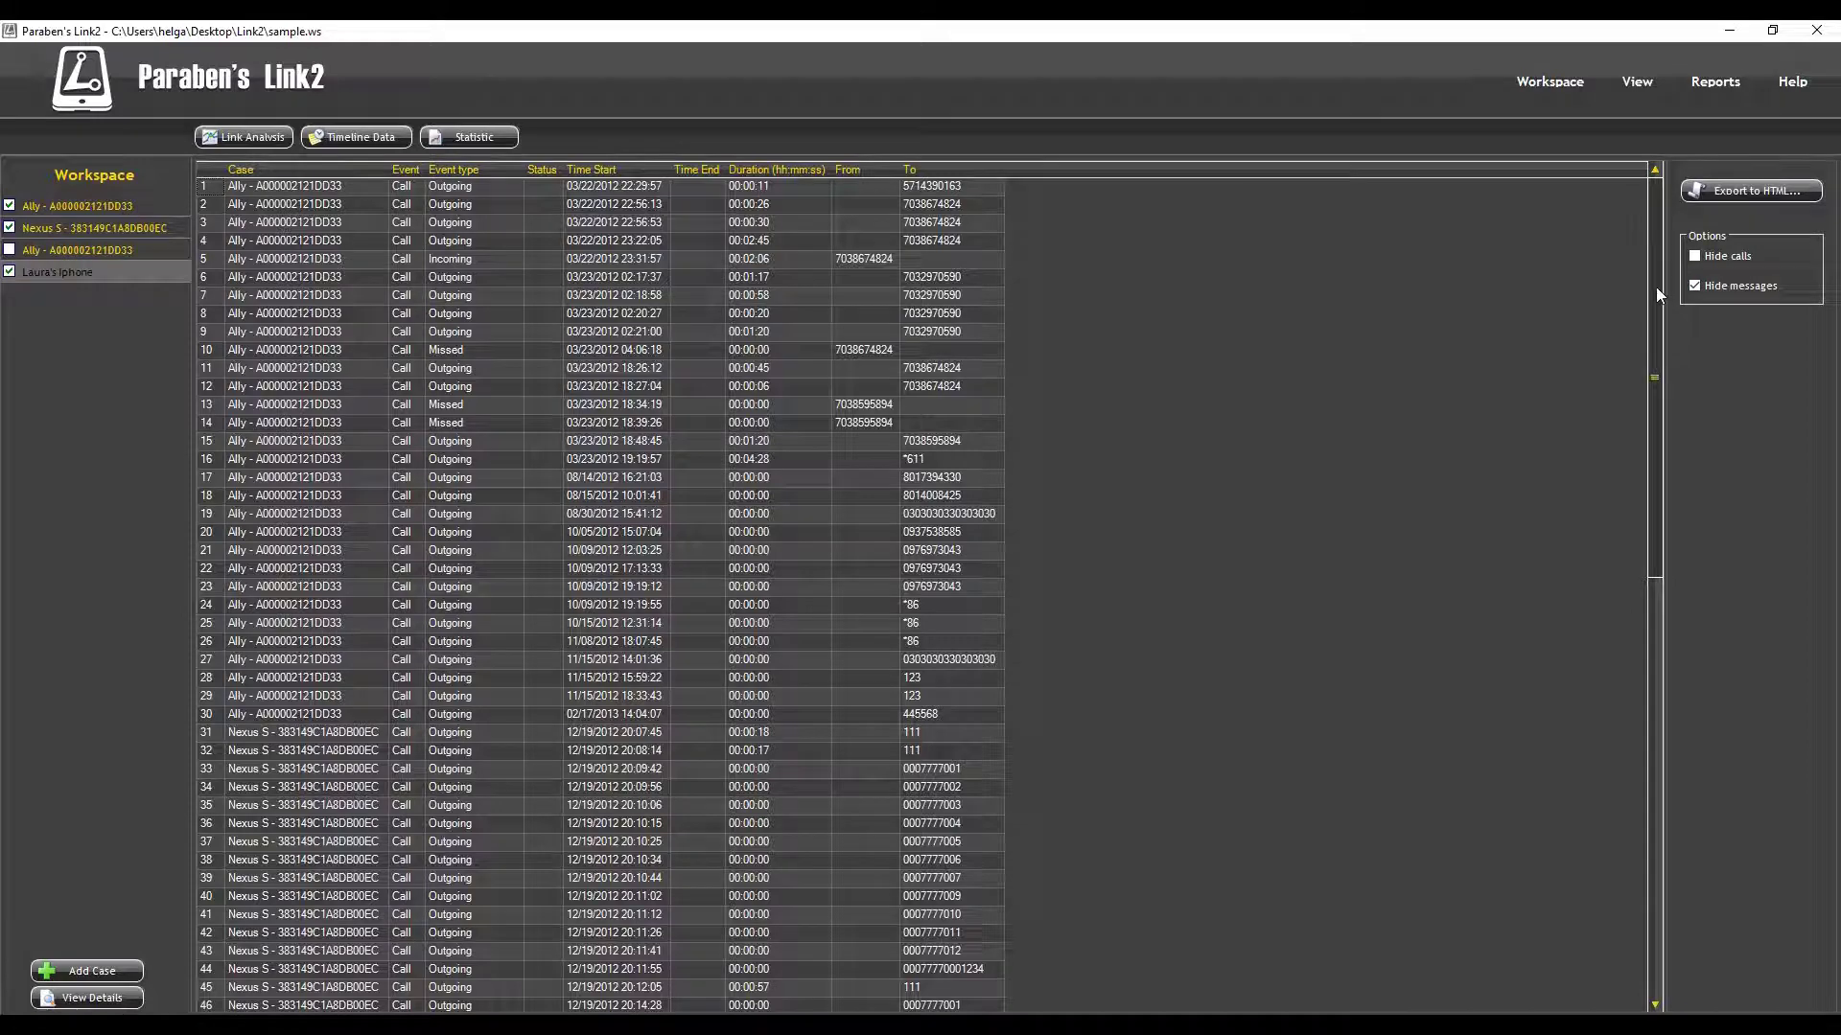
{"action": "left_click_drag", "start_coordinate": [1656, 288], "coordinate": [1678, 547]}
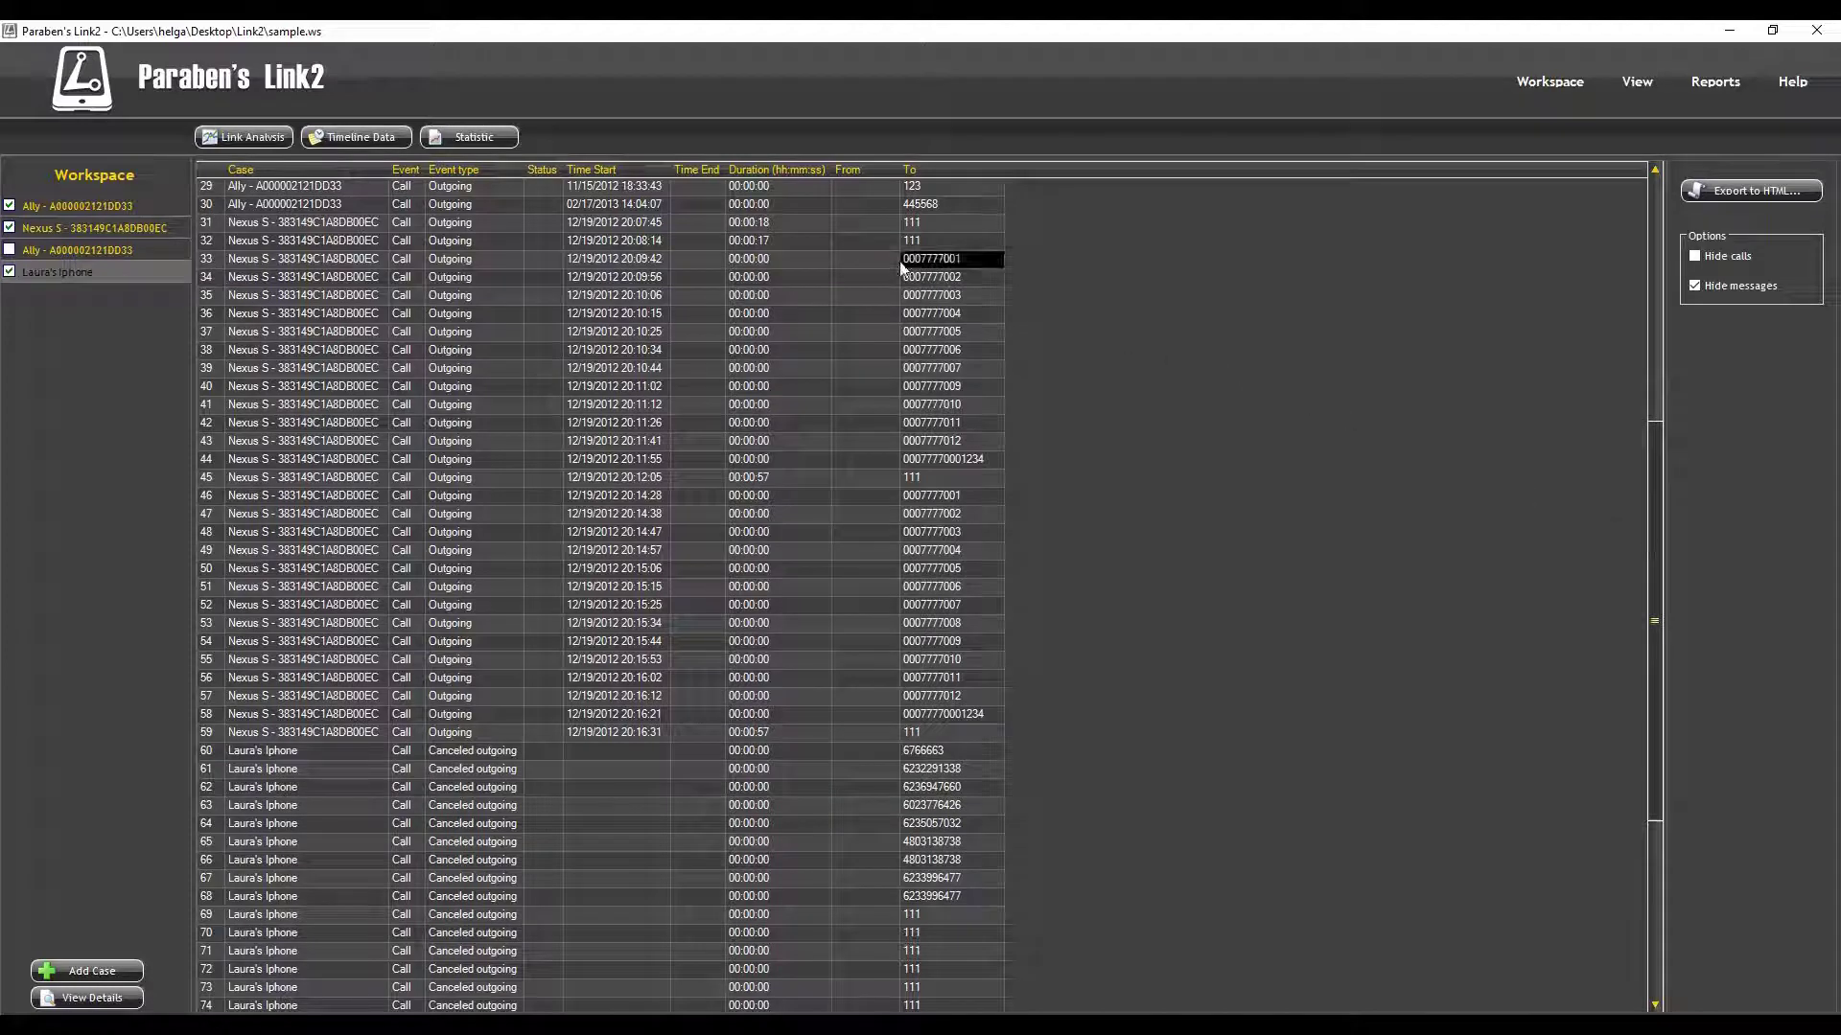
{"action": "left_click", "coordinate": [490, 140]}
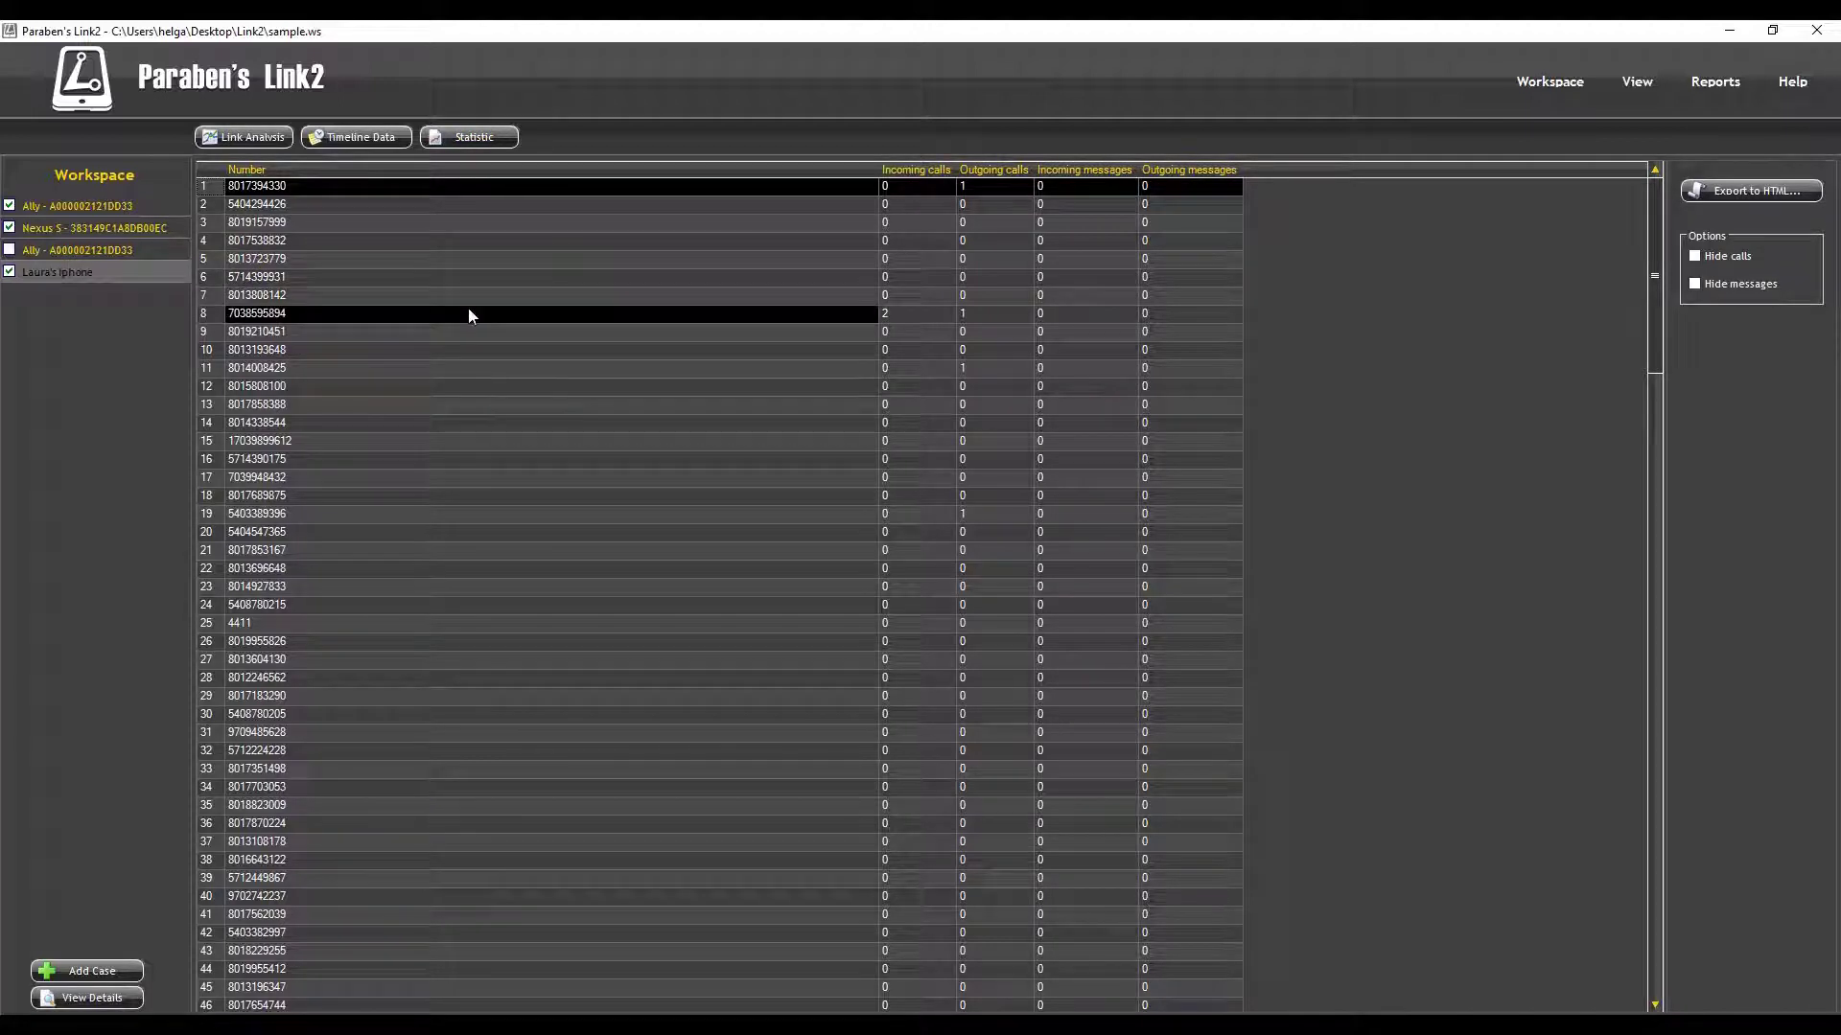
Select row 8 in the Statistic table and open the Reports menu
{"action": "left_click", "coordinate": [468, 314]}
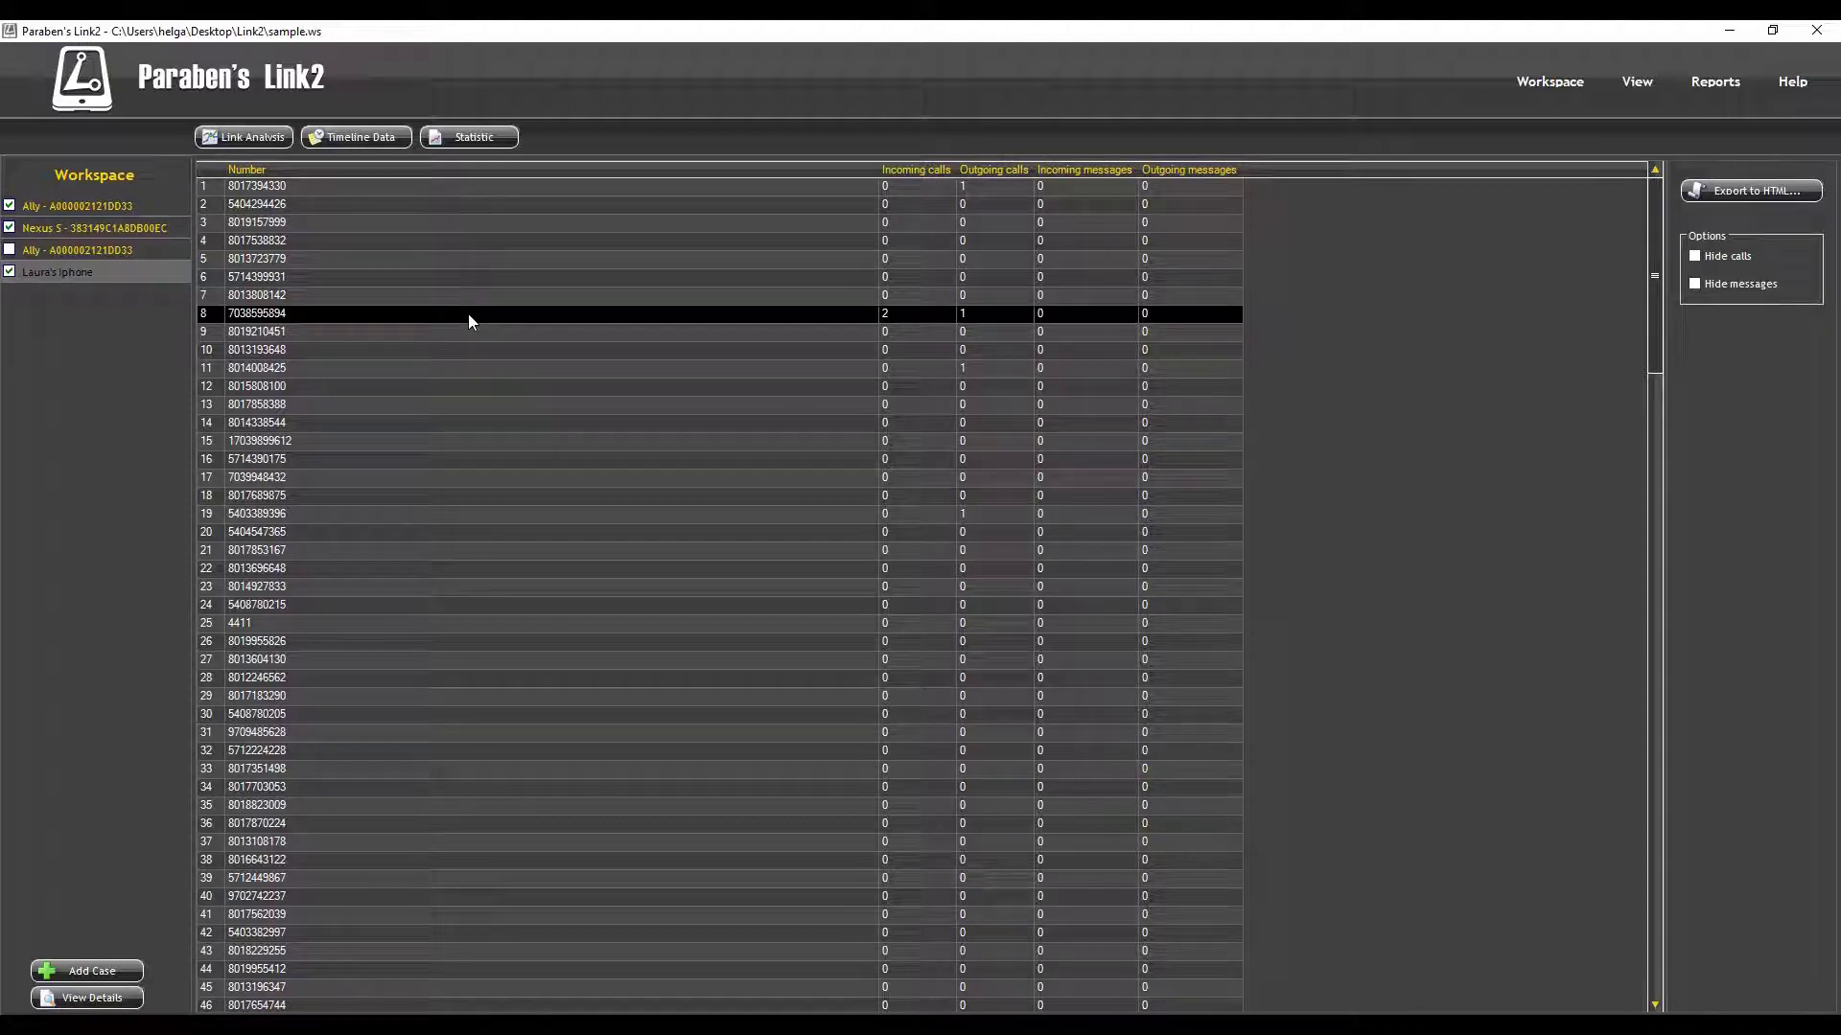
{"action": "left_click", "coordinate": [1705, 82]}
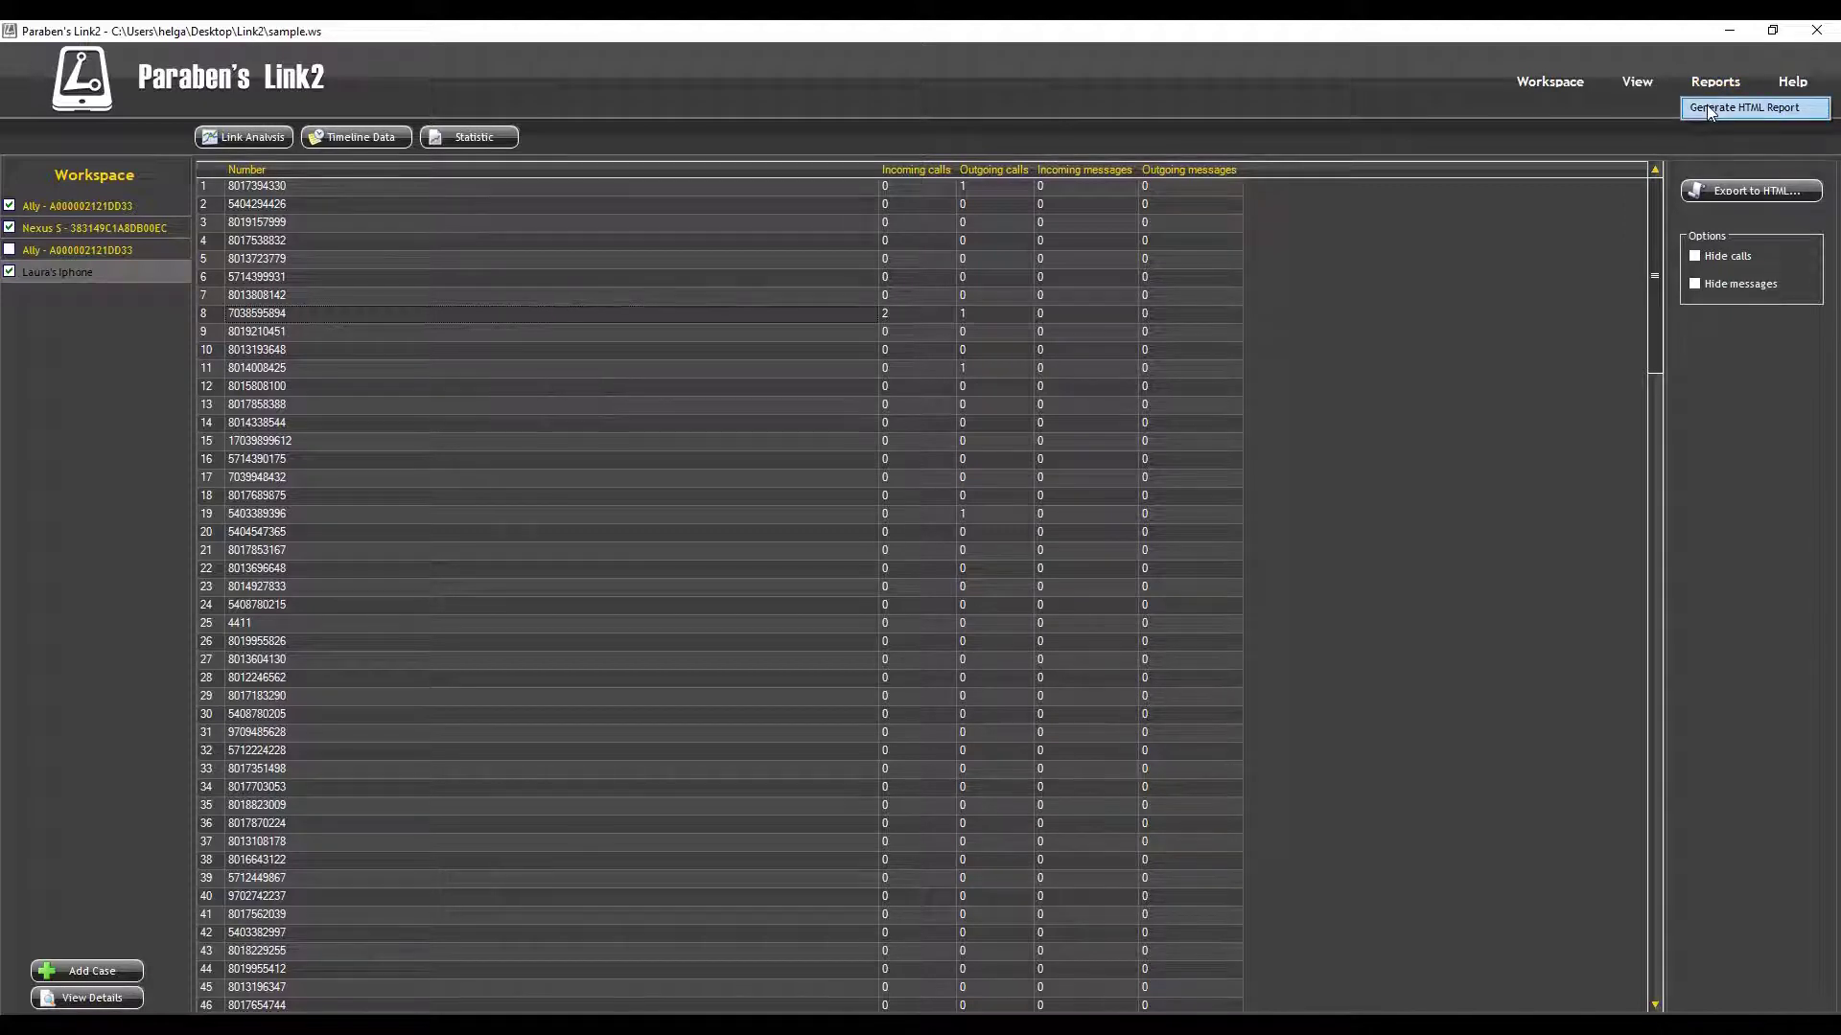
Generate an HTML report of selected cases only, saved as Report_Link2
{"action": "left_click", "coordinate": [1709, 109]}
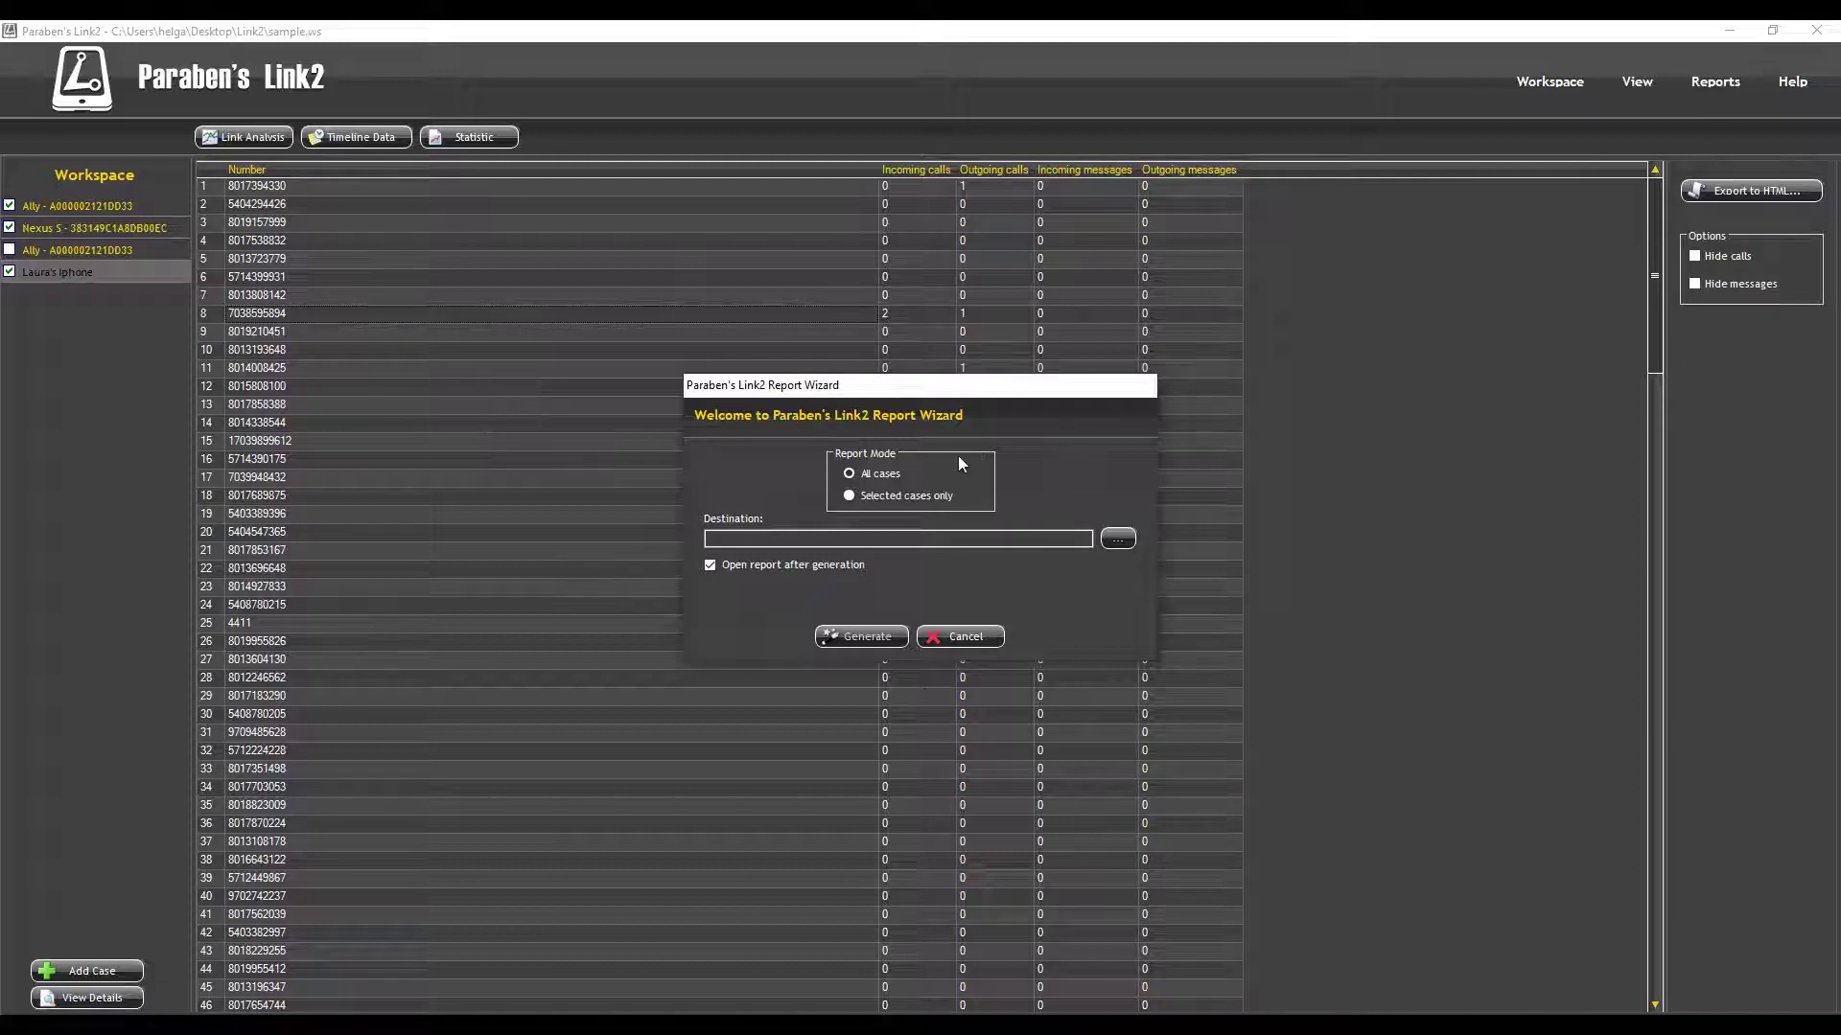
{"action": "left_click", "coordinate": [848, 495]}
{"action": "left_click", "coordinate": [1109, 539]}
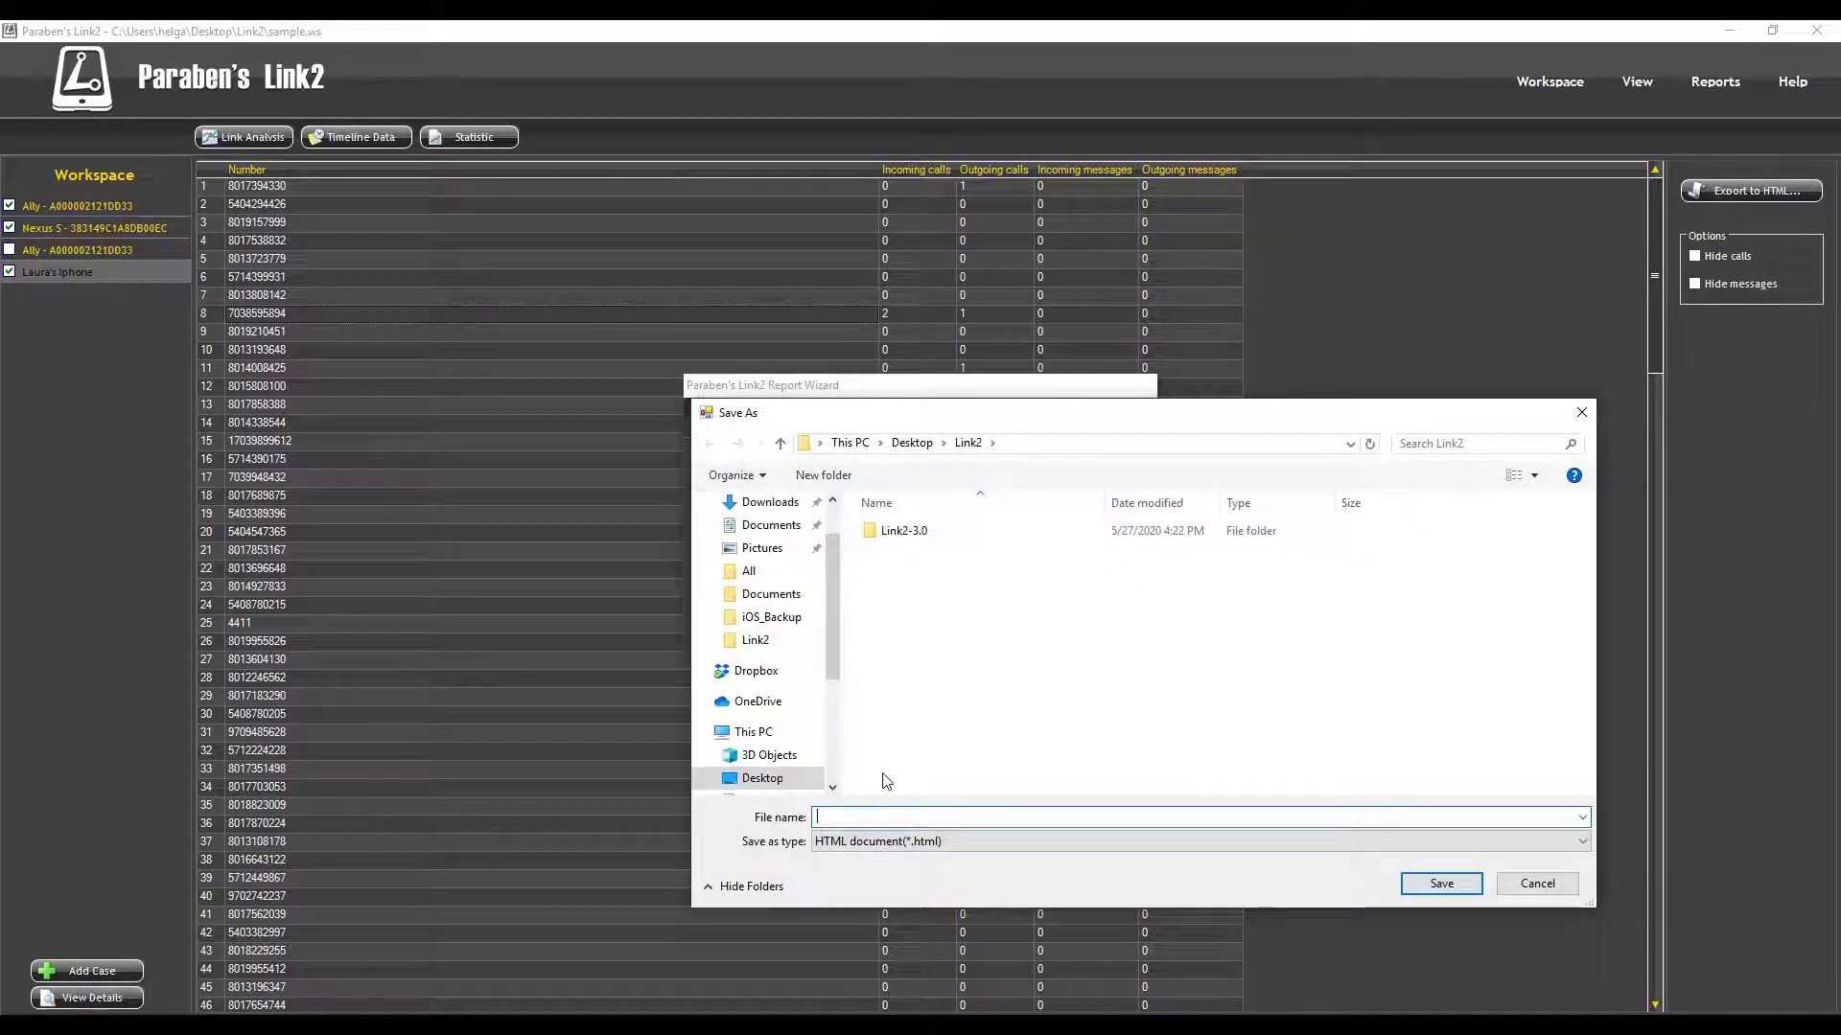
{"action": "type", "text": "Report_Link2"}
{"action": "left_click", "coordinate": [1422, 890]}
{"action": "left_click", "coordinate": [826, 641]}
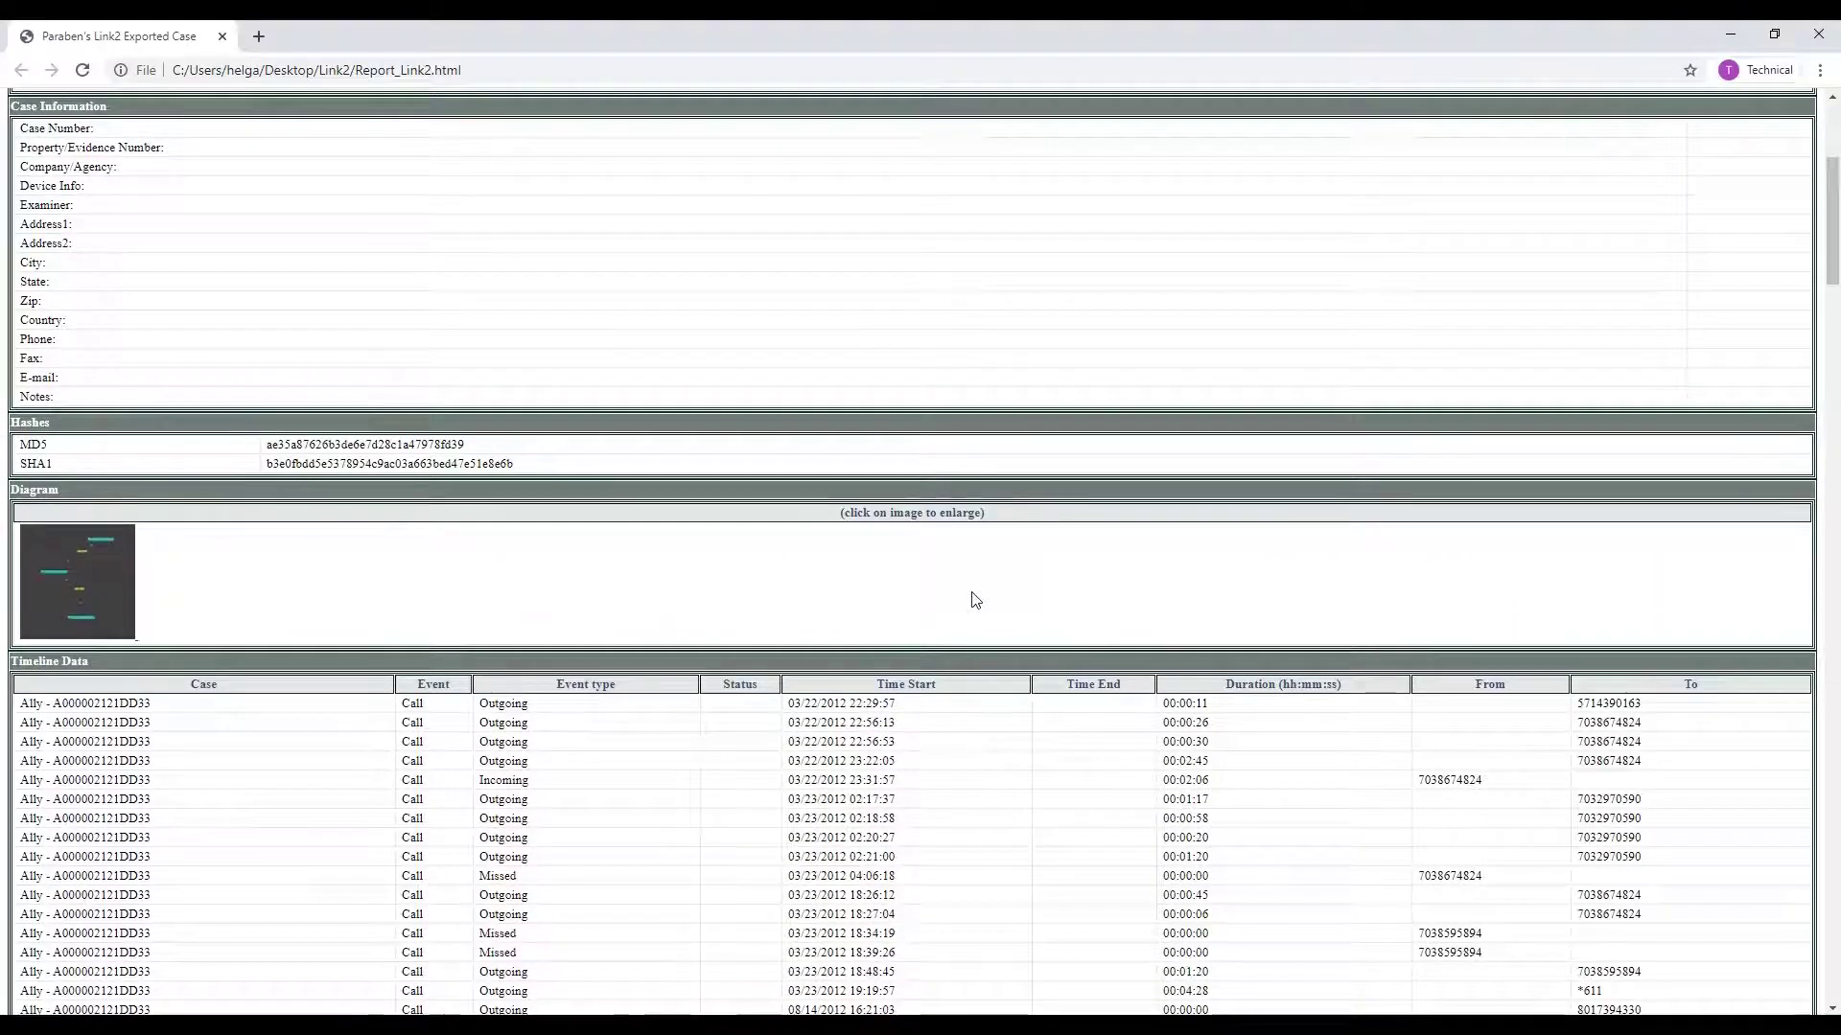
View the report's diagram at full size, return to the report, and scroll through it
{"action": "left_click", "coordinate": [86, 554]}
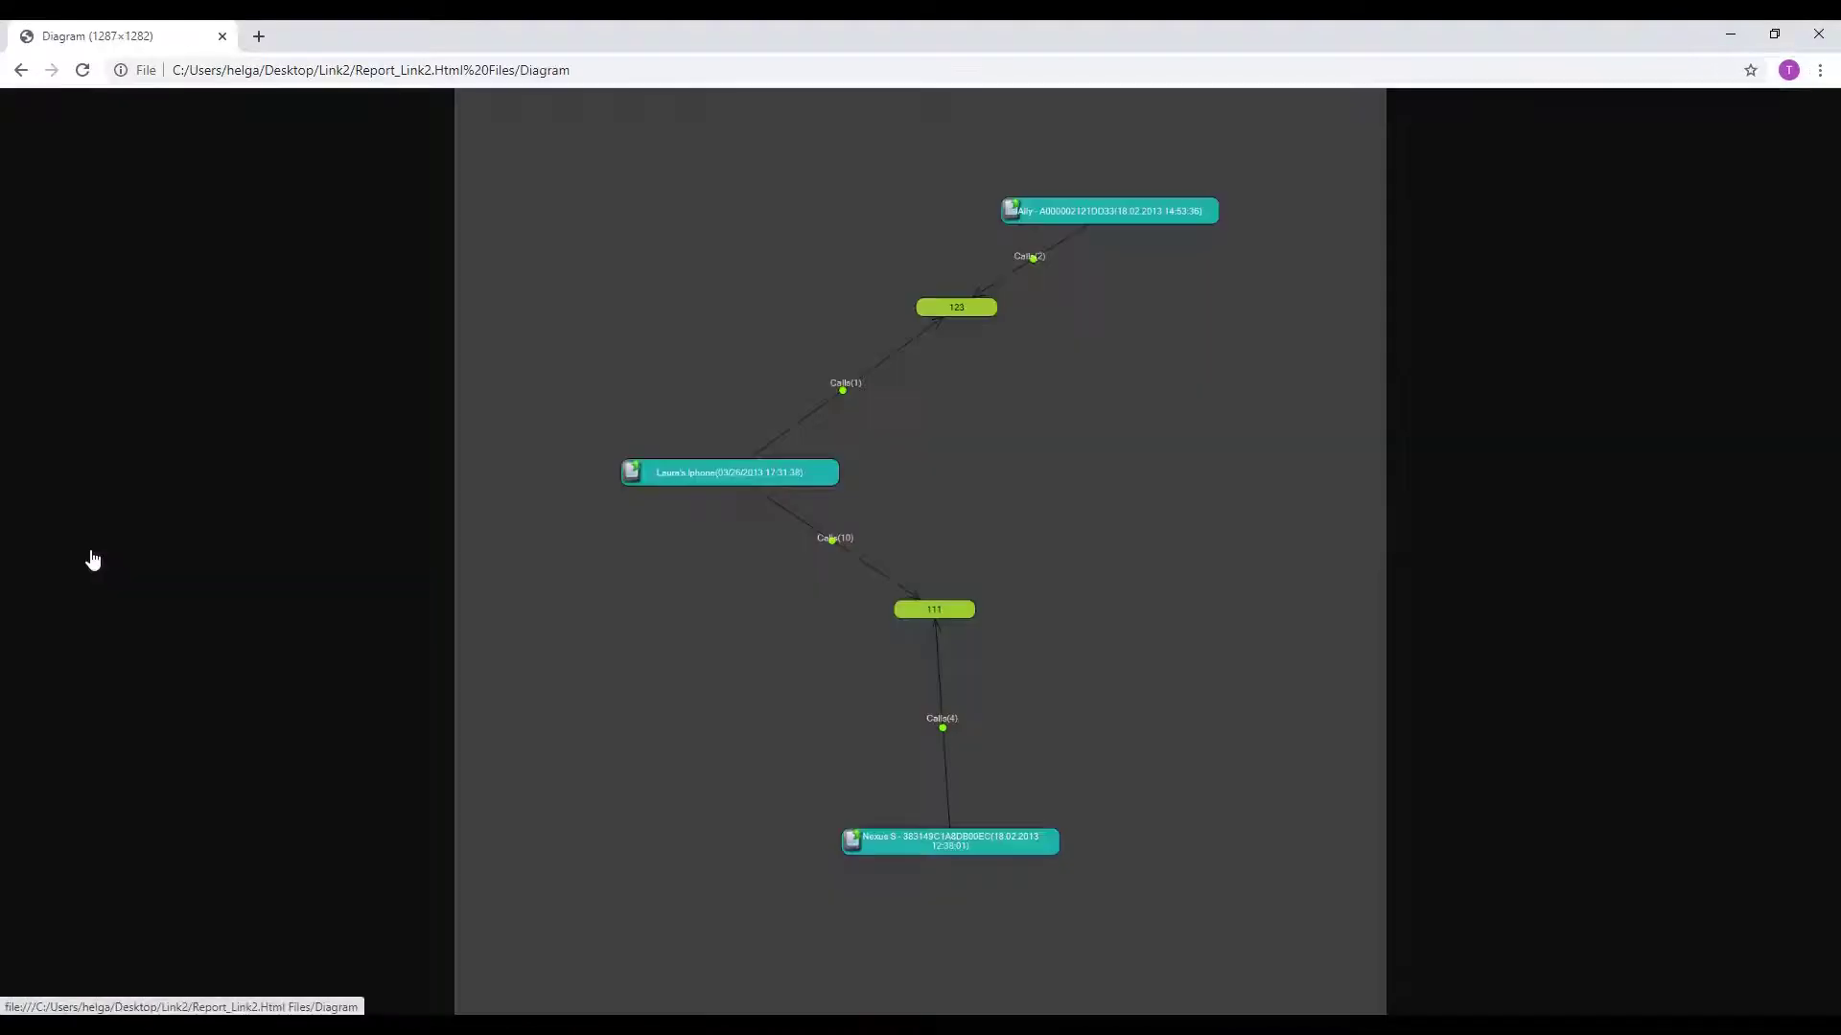
{"action": "left_click", "coordinate": [20, 70]}
{"action": "scroll", "coordinate": [1110, 580], "scroll_direction": "down", "scroll_amount": 4}
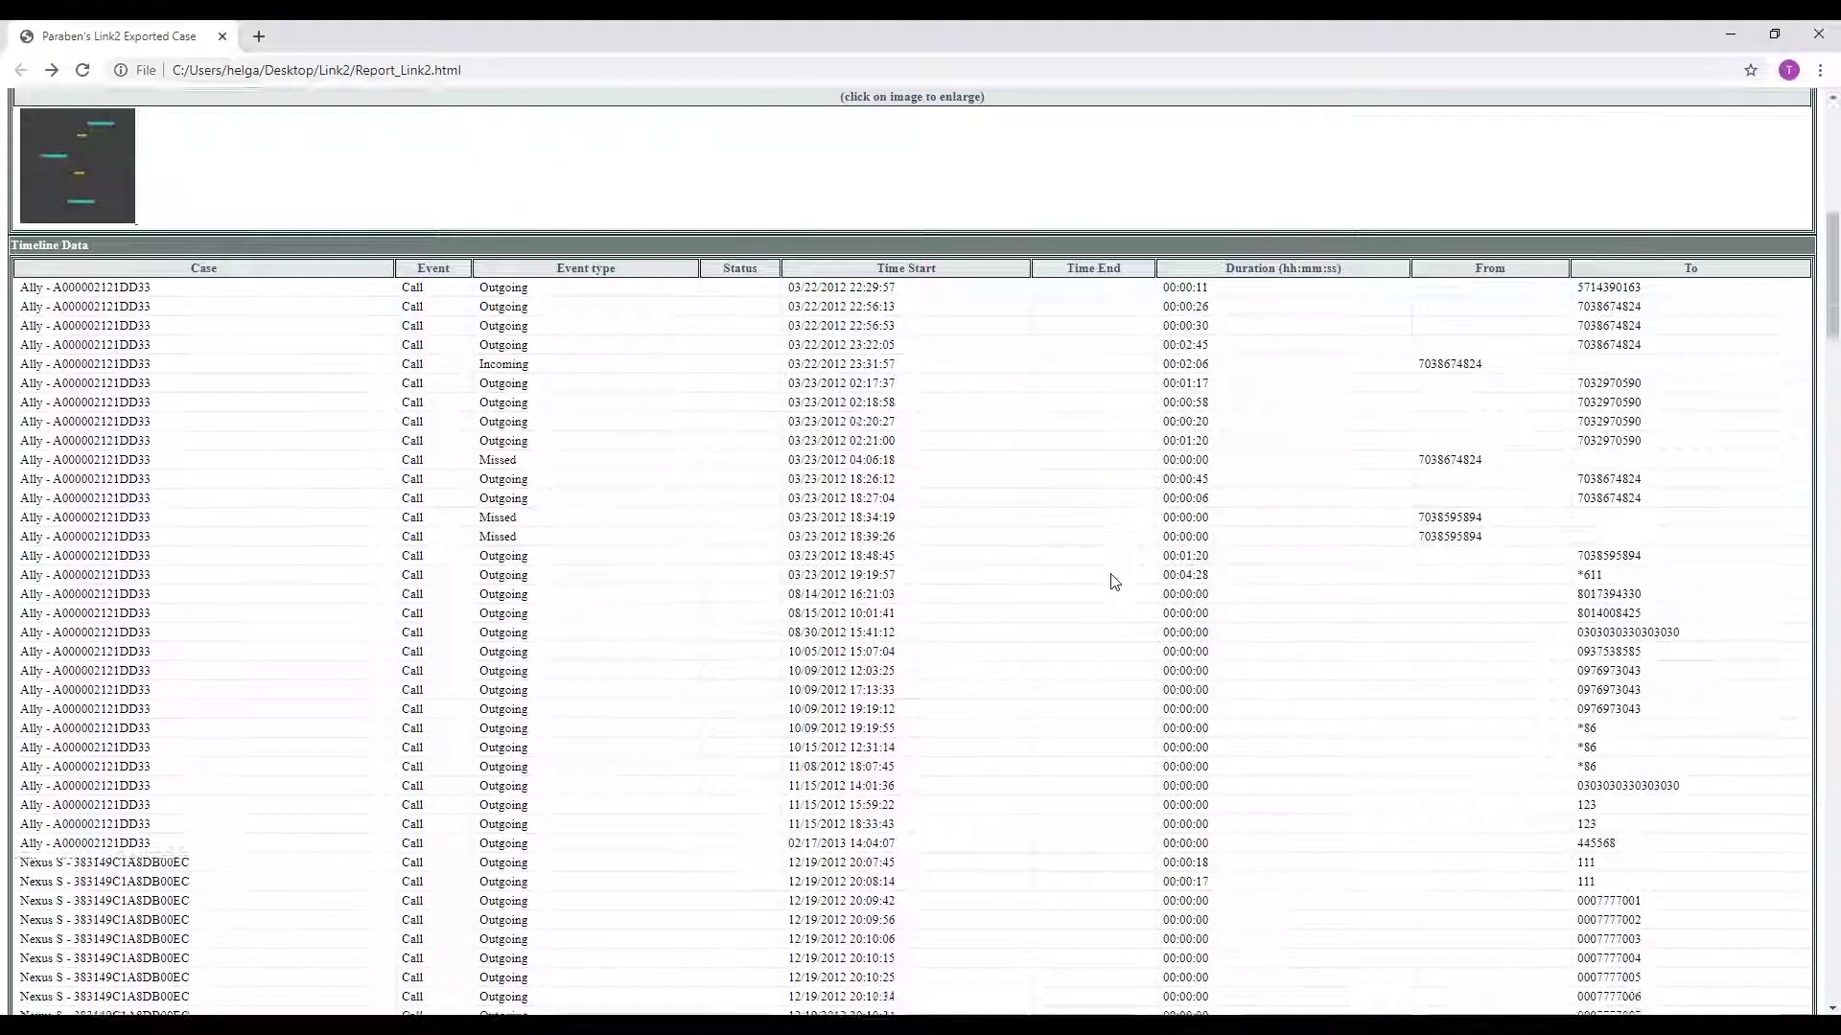